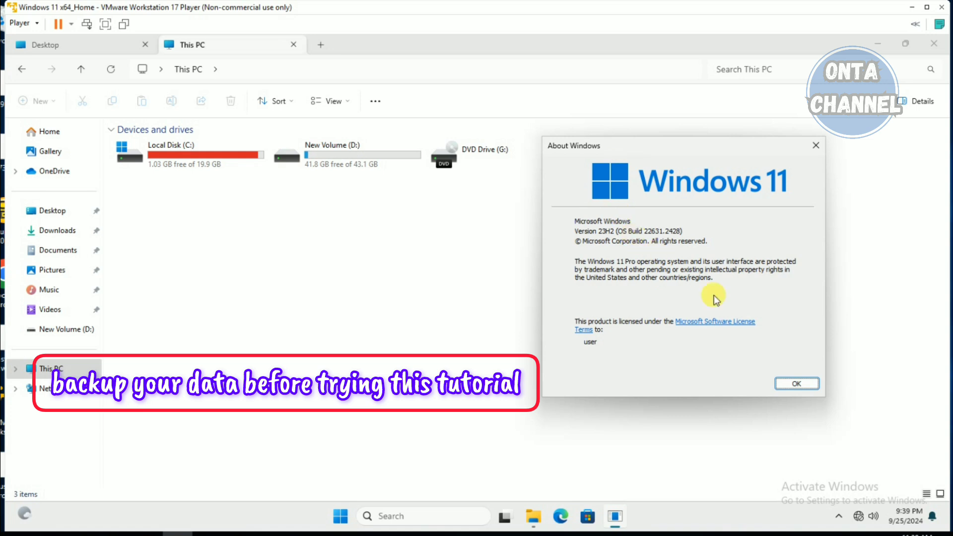
- Close the Windows version information and compare the free space of Local Disk (C:) and New Volume (D:)
{"action": "left_click", "coordinate": [782, 383]}
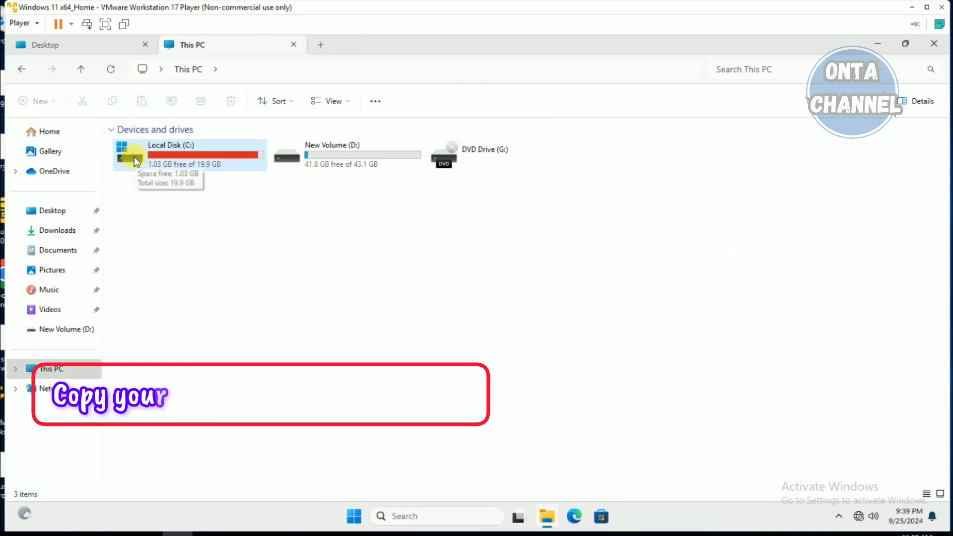
{"action": "left_click", "coordinate": [214, 161]}
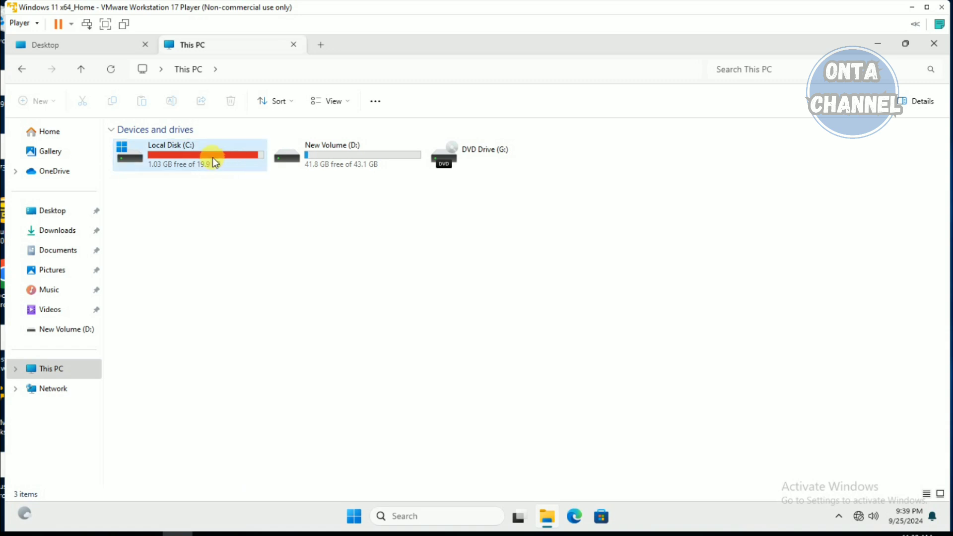
{"action": "left_click", "coordinate": [198, 159]}
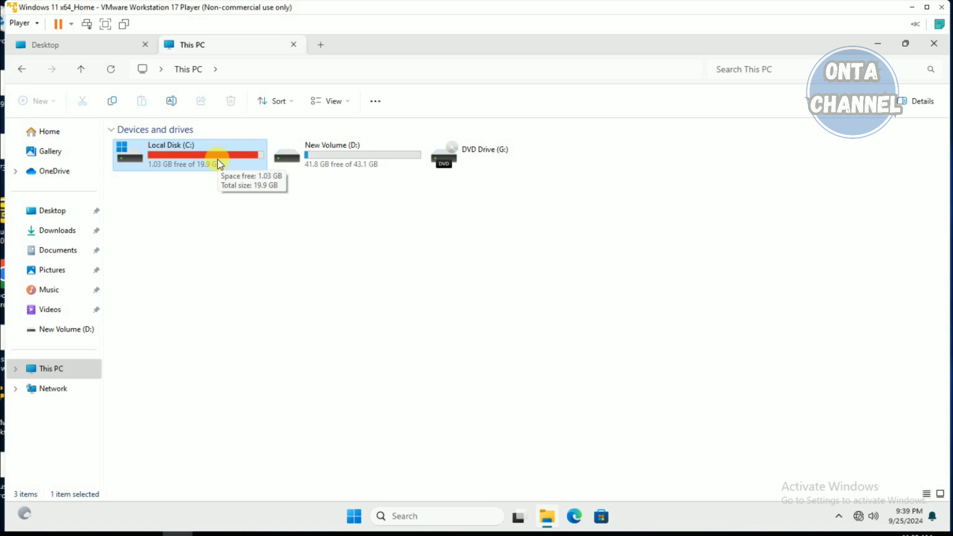
{"action": "left_click", "coordinate": [350, 168]}
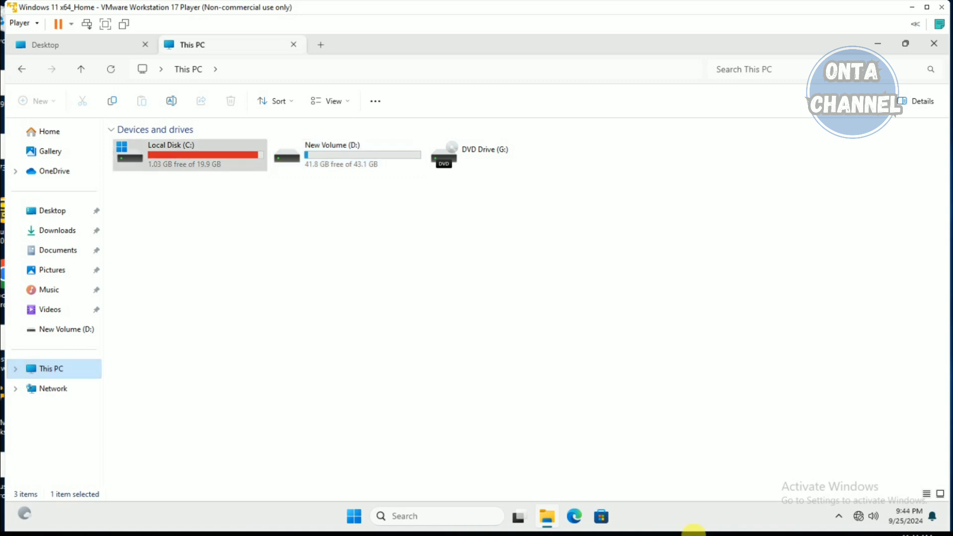
- Examine the personal files stored in the root of Local Disk (C:), including the PDF and Test file, and return to This PC
{"action": "double_click", "coordinate": [223, 151]}
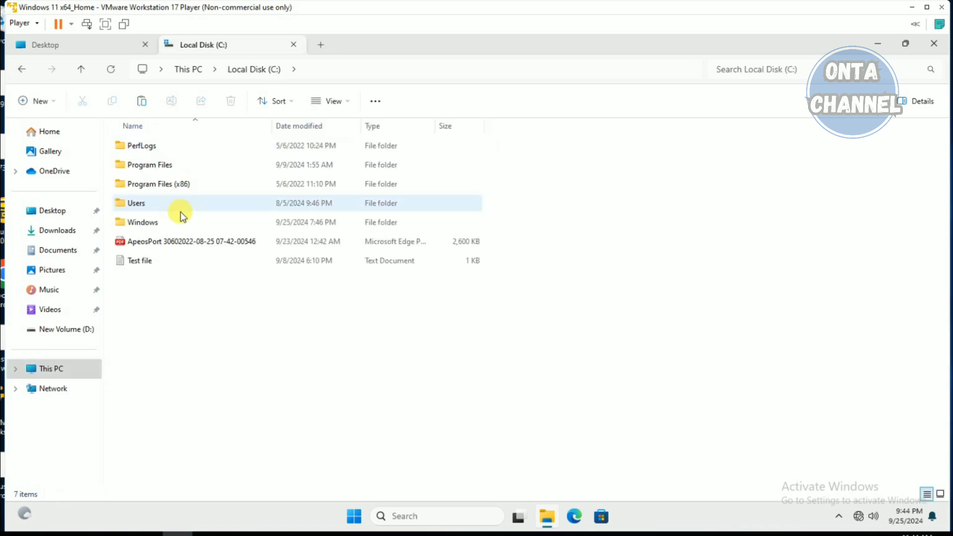
{"action": "left_click", "coordinate": [175, 240]}
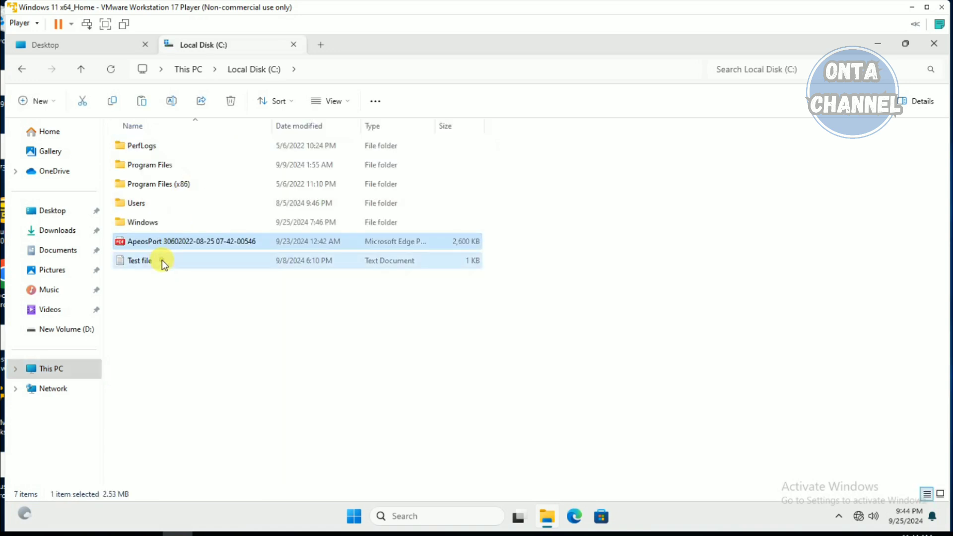
{"action": "left_click", "coordinate": [162, 260]}
{"action": "left_click", "coordinate": [173, 246]}
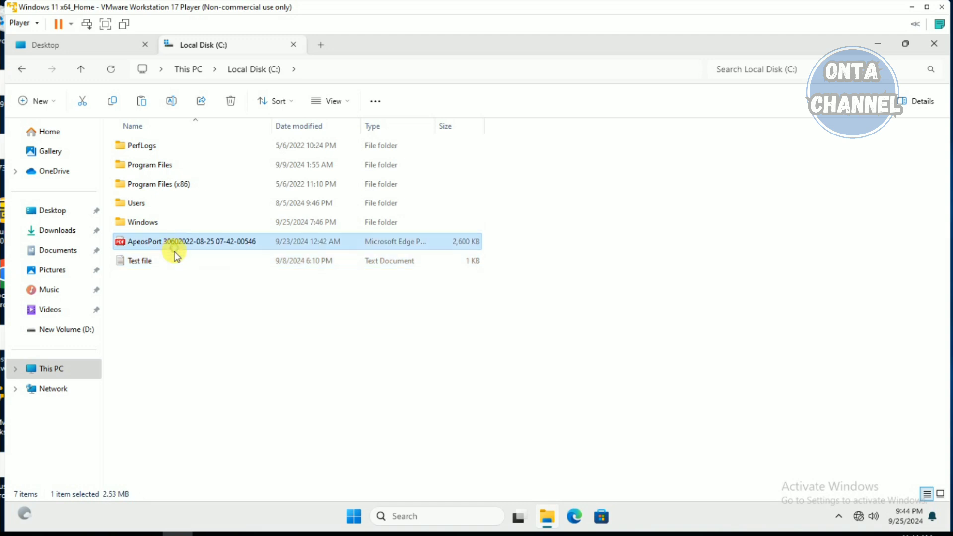
{"action": "left_click", "coordinate": [172, 258]}
{"action": "left_click", "coordinate": [79, 71]}
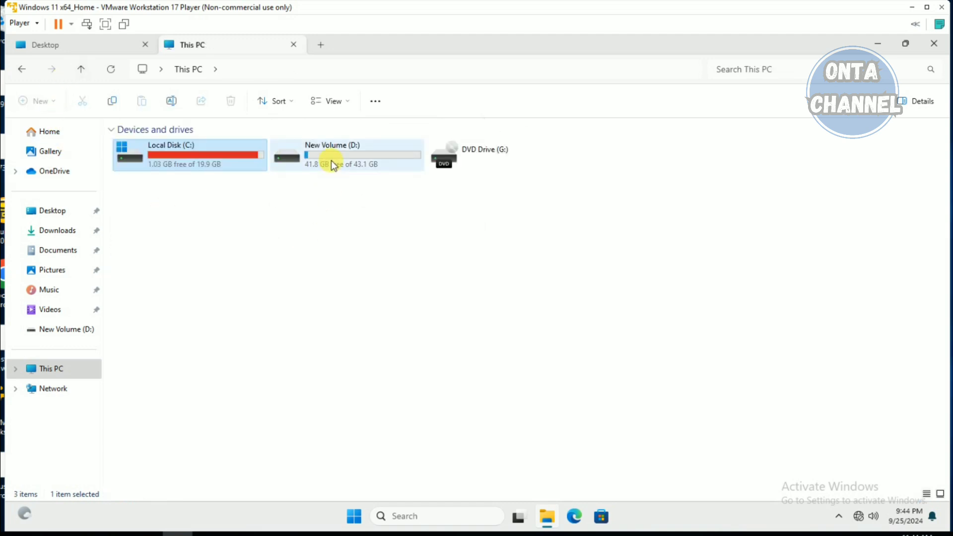
- Compare the C: and D: drives, examine the files stored on New Volume (D:), and return to This PC
{"action": "left_click", "coordinate": [326, 156]}
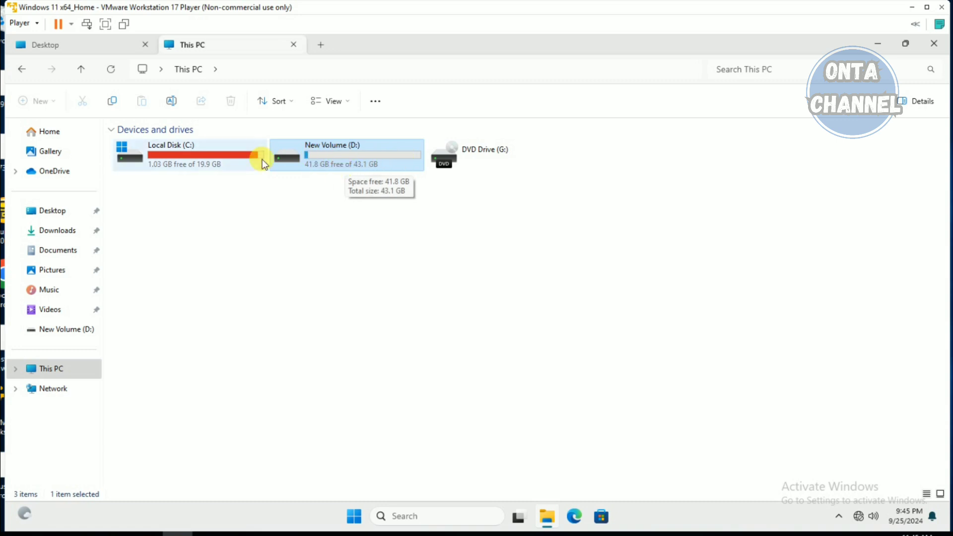
{"action": "left_click", "coordinate": [238, 162]}
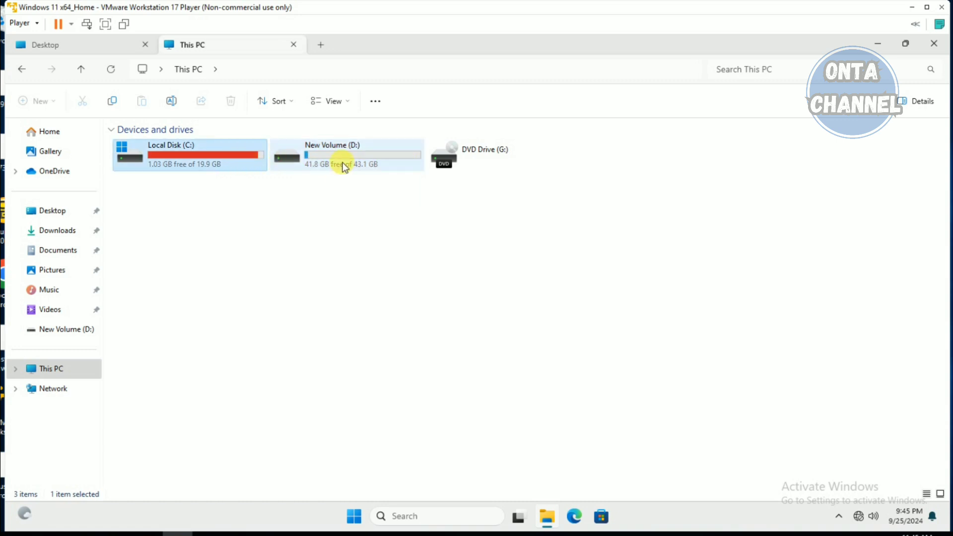
{"action": "left_click", "coordinate": [310, 167]}
{"action": "double_click", "coordinate": [309, 164]}
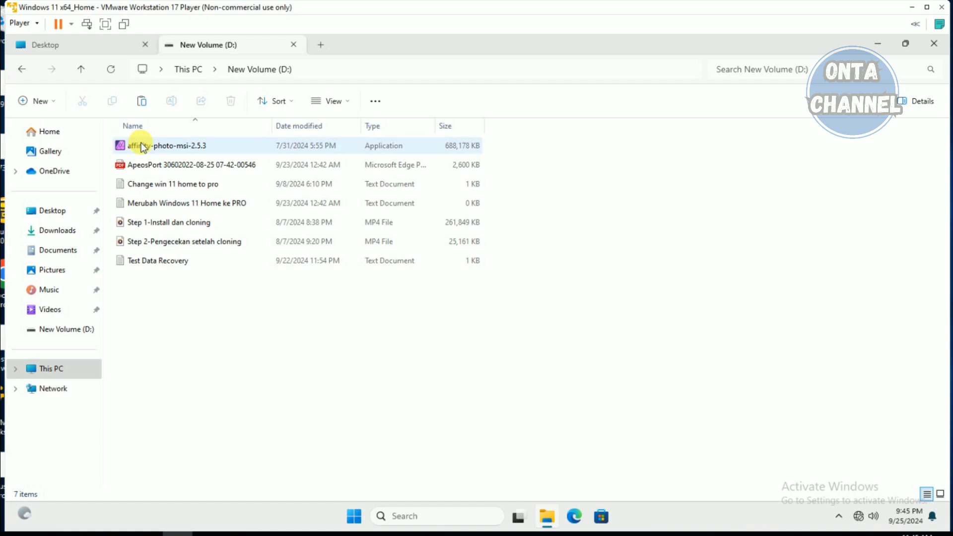
{"action": "left_click", "coordinate": [85, 68]}
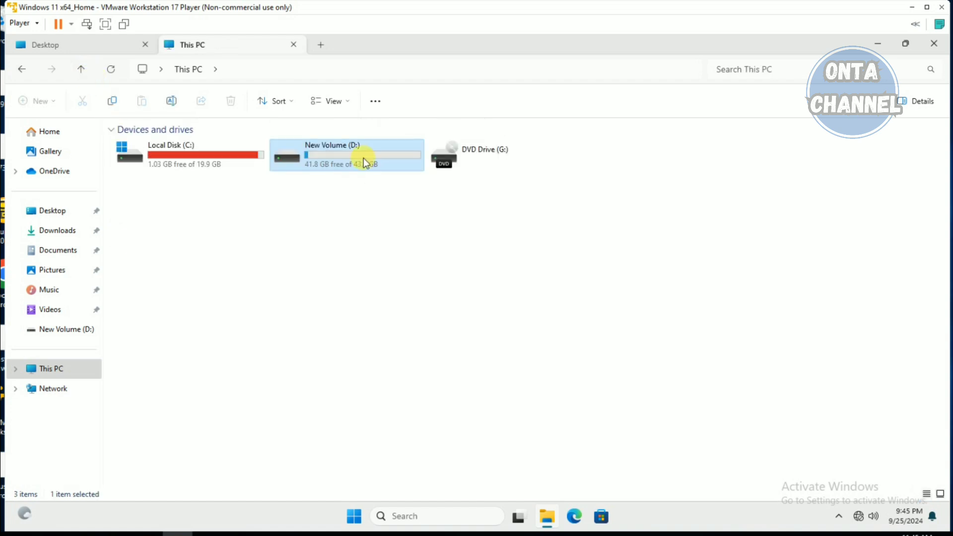
{"action": "mouse_move", "coordinate": [364, 158]}
- Search for Computer Management, open it maximized, and show Disk Management
{"action": "left_click", "coordinate": [354, 516]}
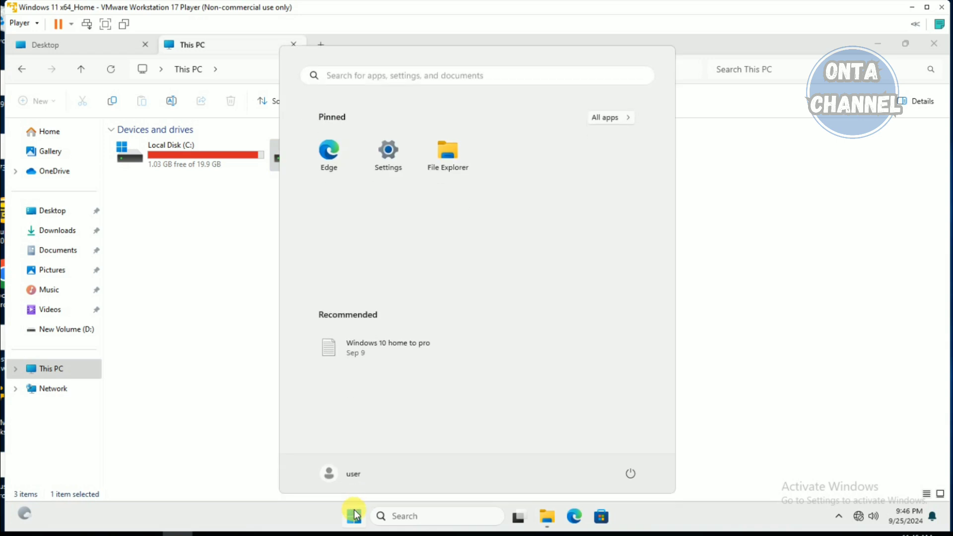
{"action": "type", "text": "co"}
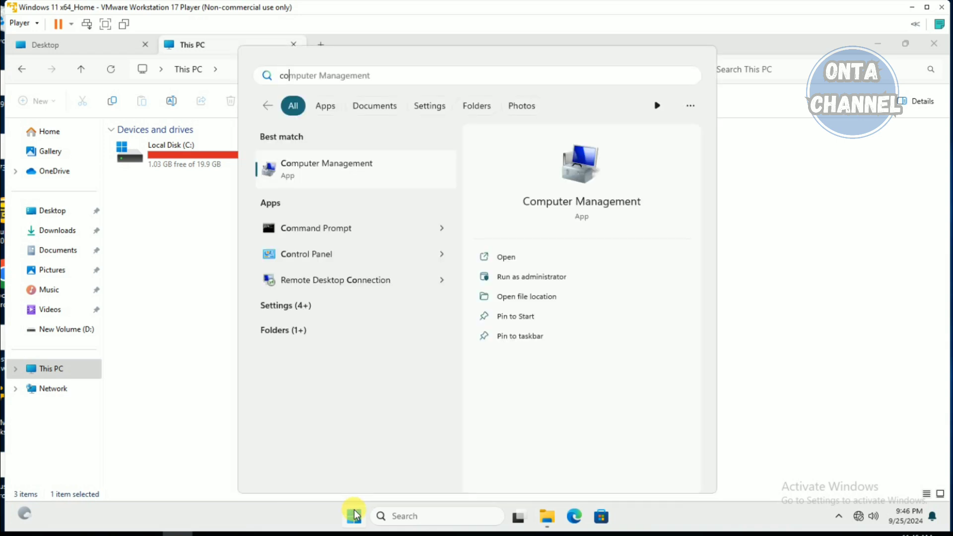
{"action": "type", "text": "mputer "}
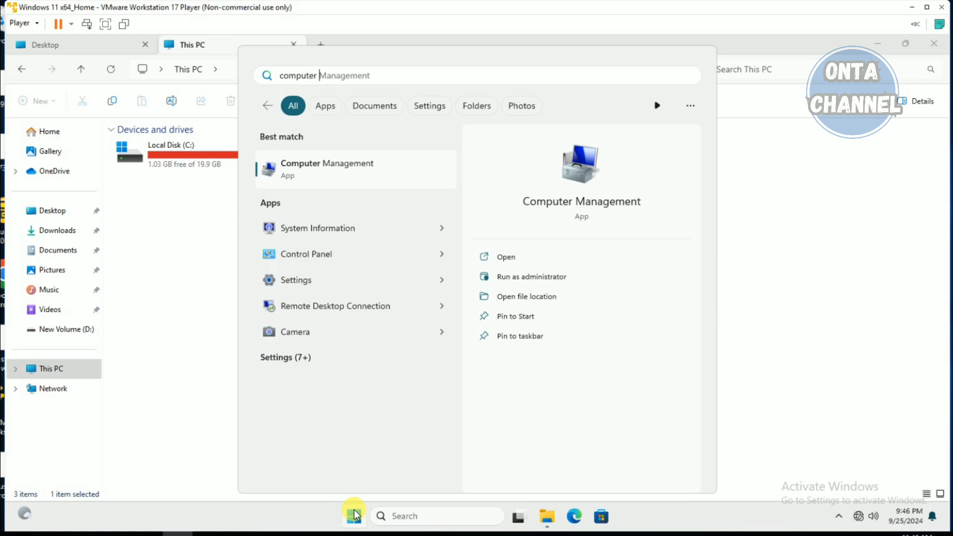
{"action": "type", "text": "manag"}
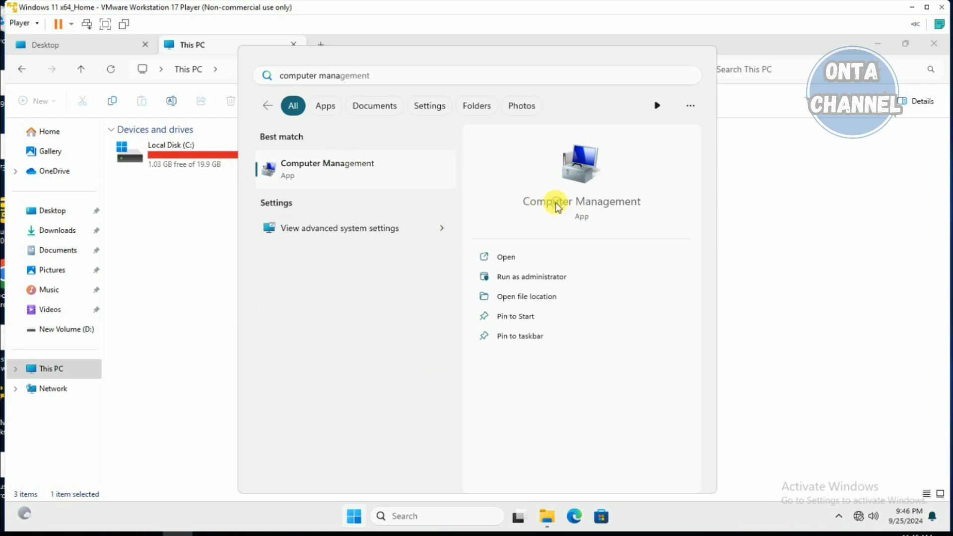
{"action": "left_click", "coordinate": [555, 204]}
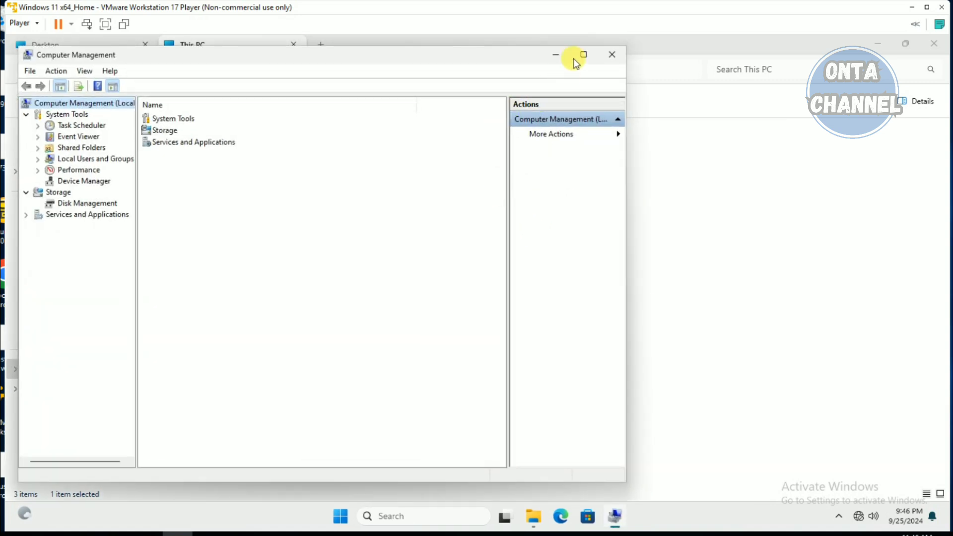
{"action": "left_click", "coordinate": [584, 54]}
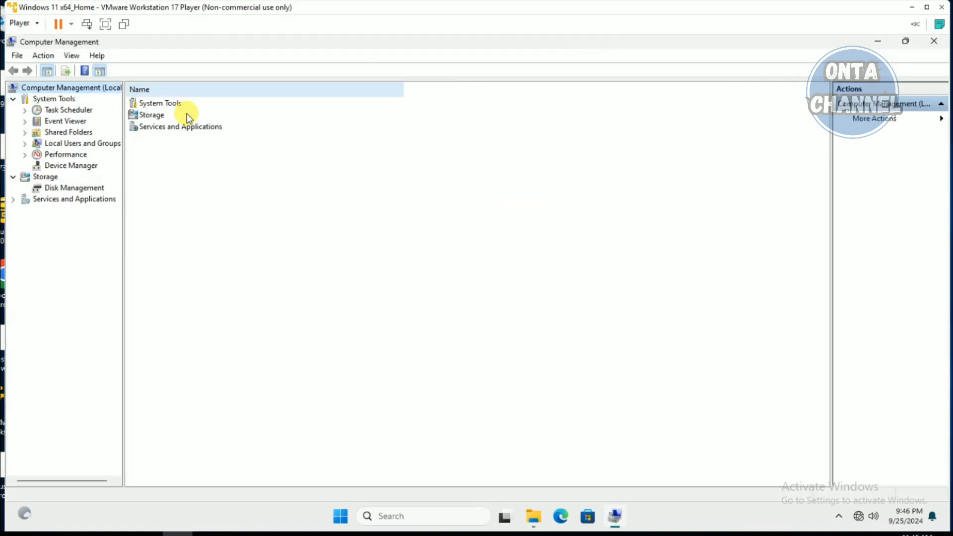
{"action": "left_click", "coordinate": [86, 190]}
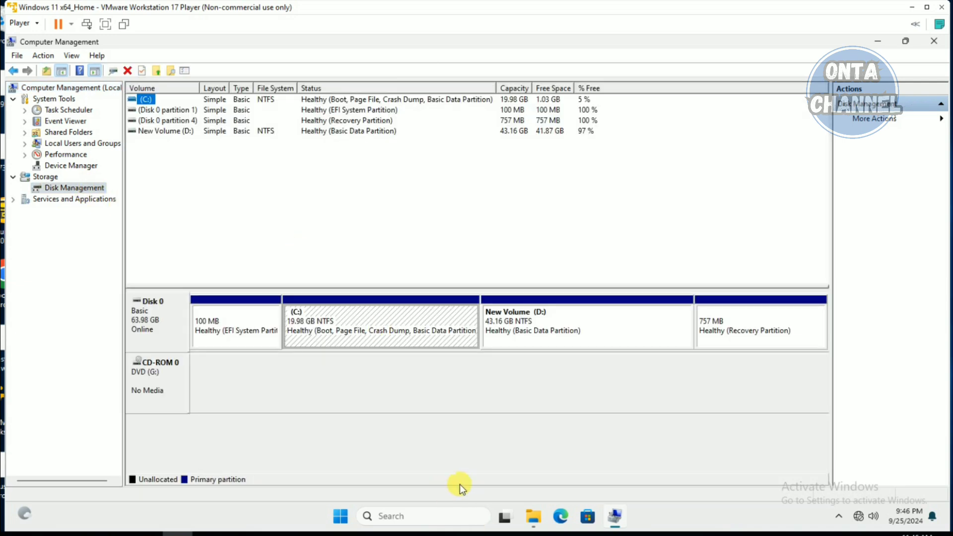
- Shrink New Volume (D:) by 20000 MB
{"action": "left_click", "coordinate": [526, 319]}
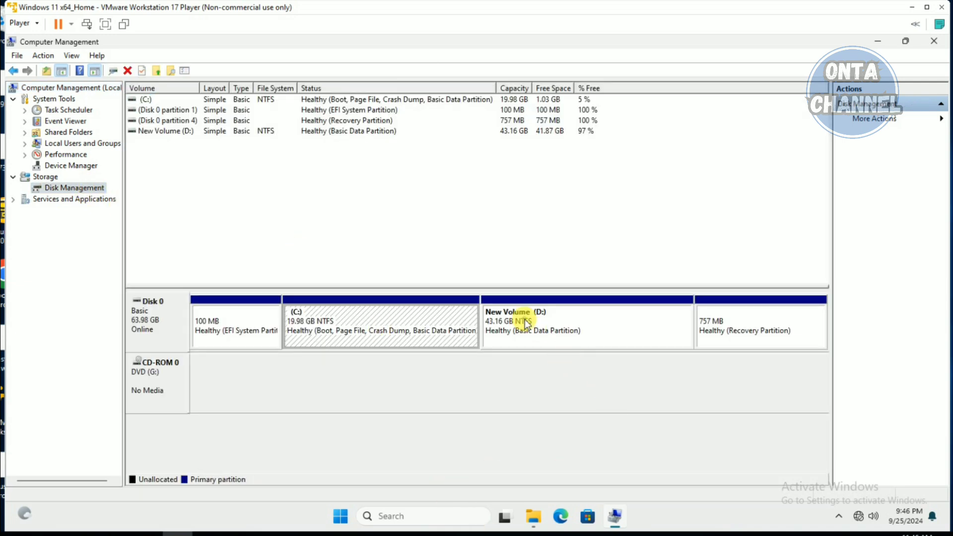
{"action": "right_click", "coordinate": [557, 328]}
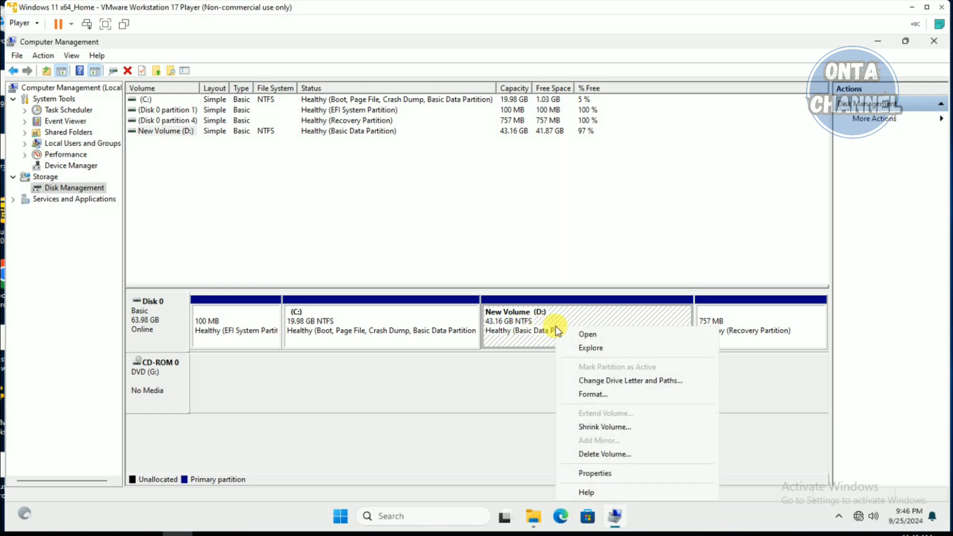
{"action": "left_click", "coordinate": [610, 426]}
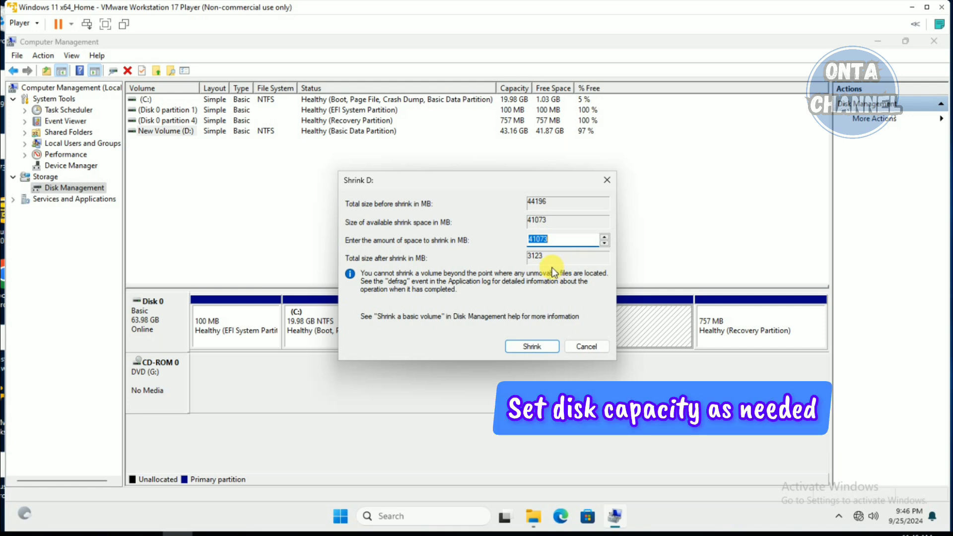
{"action": "type", "text": "20000"}
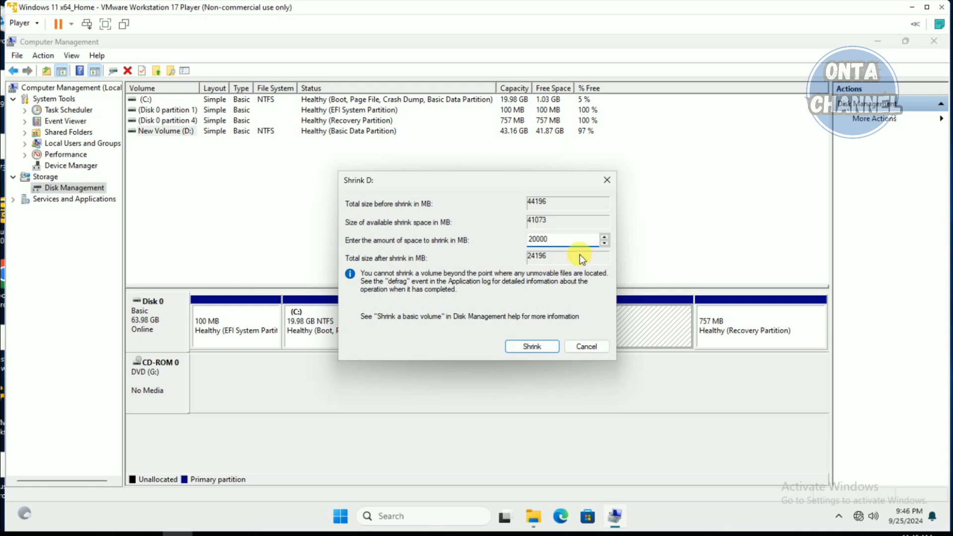
{"action": "left_click", "coordinate": [531, 346]}
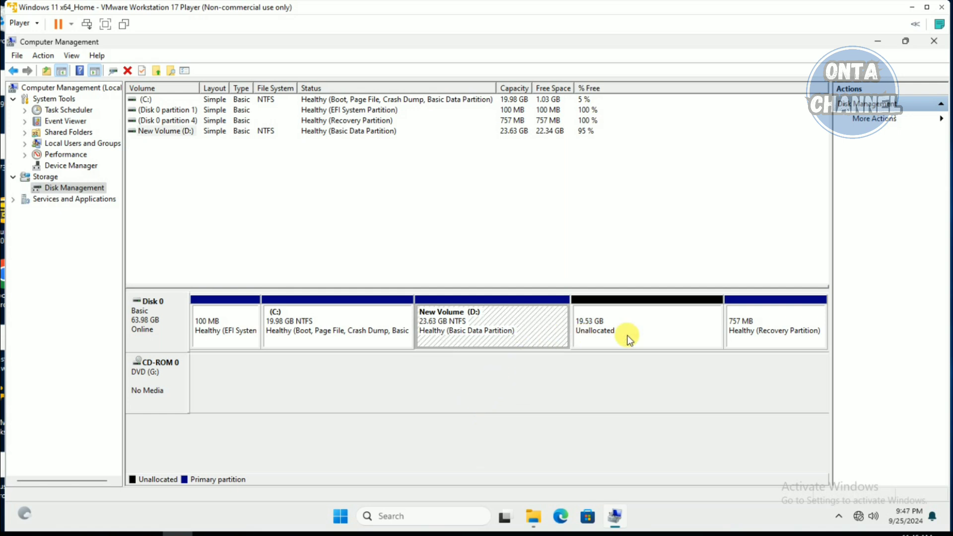
- Start a new simple volume in Disk 0's unallocated space and accept a size of 20000 MB
{"action": "left_click", "coordinate": [611, 338]}
{"action": "left_click", "coordinate": [524, 338]}
{"action": "left_click", "coordinate": [627, 331]}
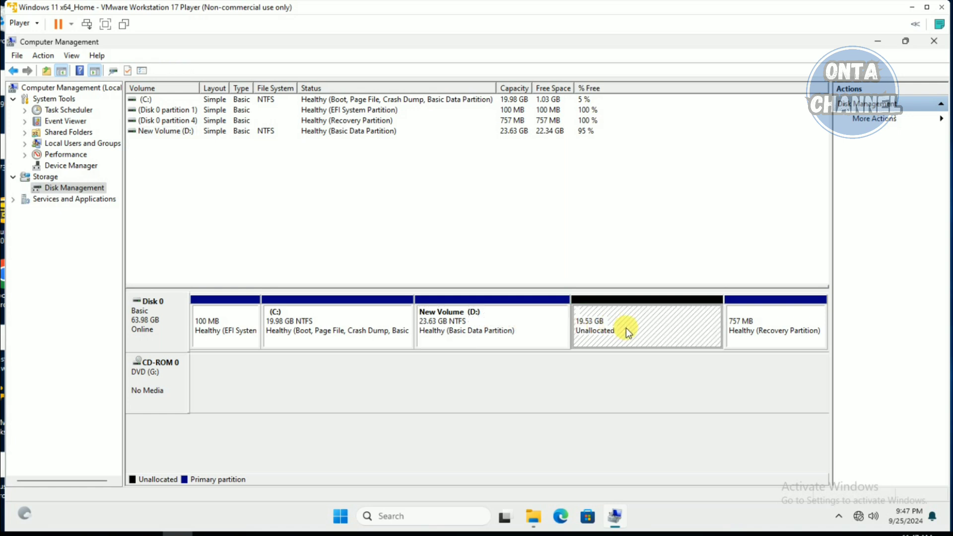
{"action": "right_click", "coordinate": [654, 328]}
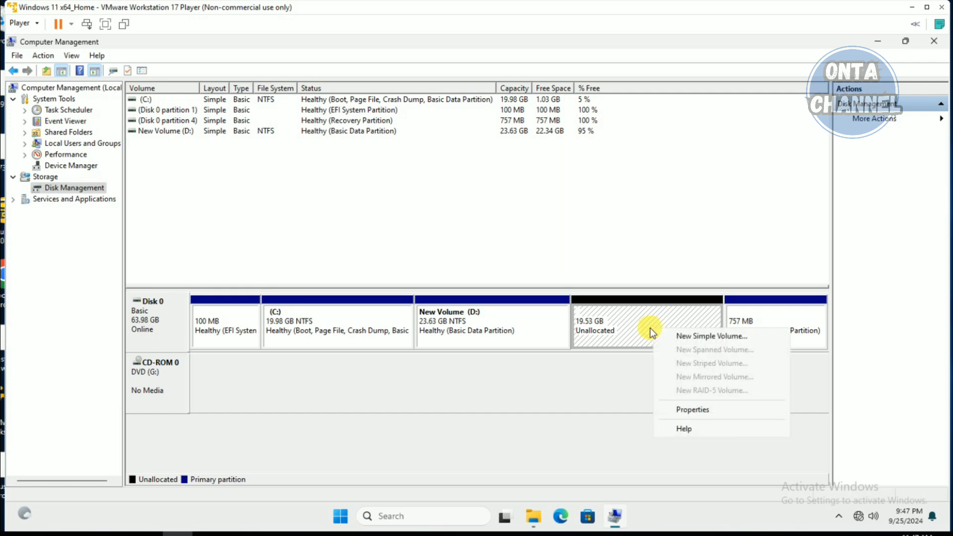
{"action": "left_click", "coordinate": [693, 337]}
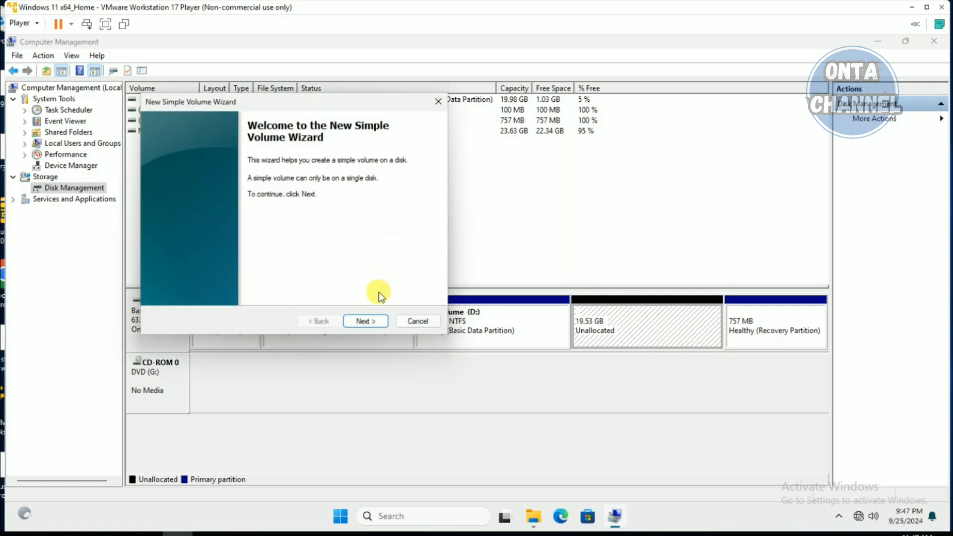
{"action": "left_click", "coordinate": [367, 321]}
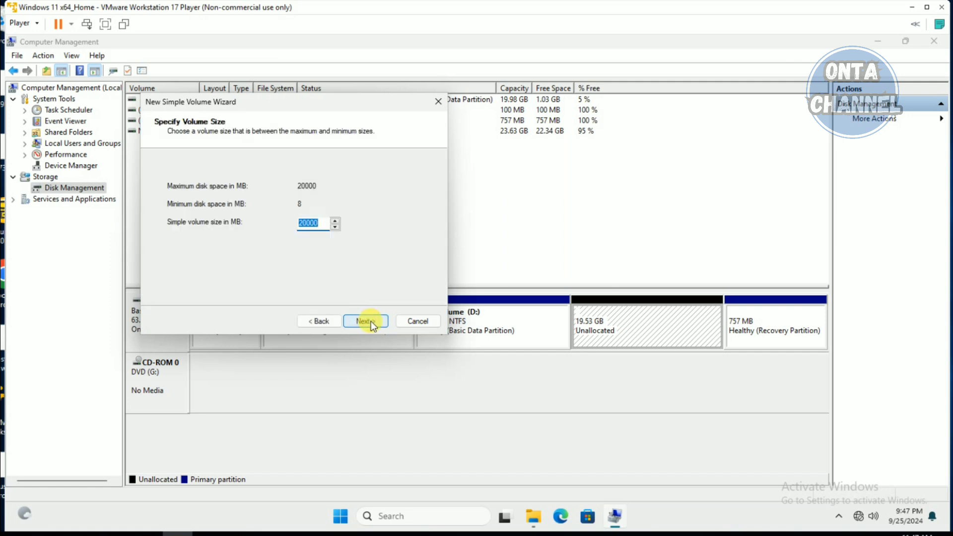
{"action": "left_click", "coordinate": [371, 321]}
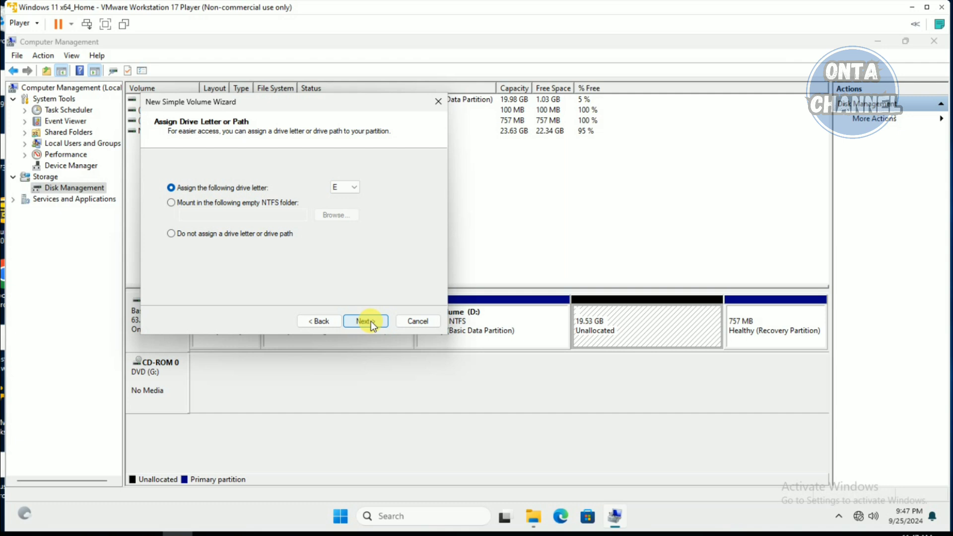
- Assign drive letter E, finish the quick-formatted NTFS volume labelled New Volume, and dismiss the AutoPlay notification
{"action": "left_click", "coordinate": [371, 320]}
{"action": "left_click", "coordinate": [322, 320]}
{"action": "left_click", "coordinate": [355, 188]}
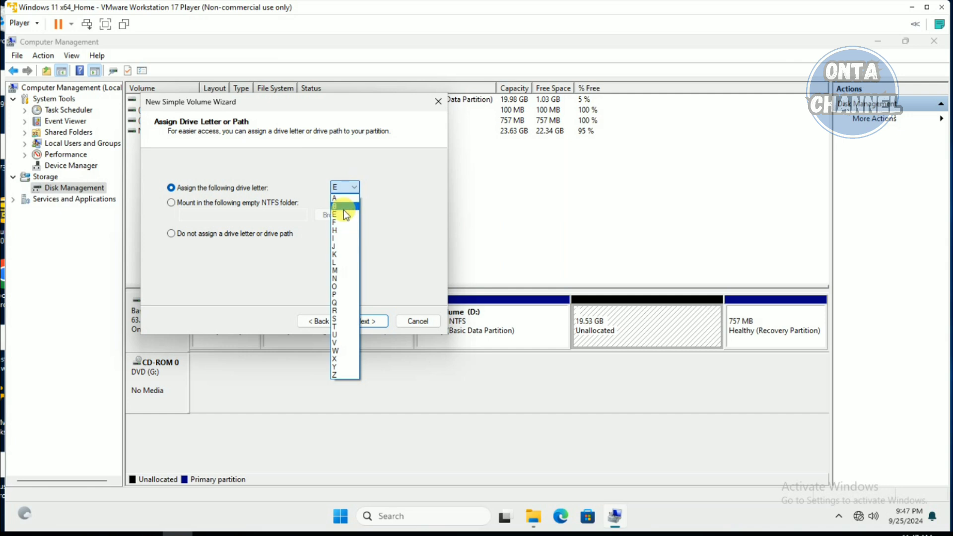
{"action": "left_click", "coordinate": [339, 214]}
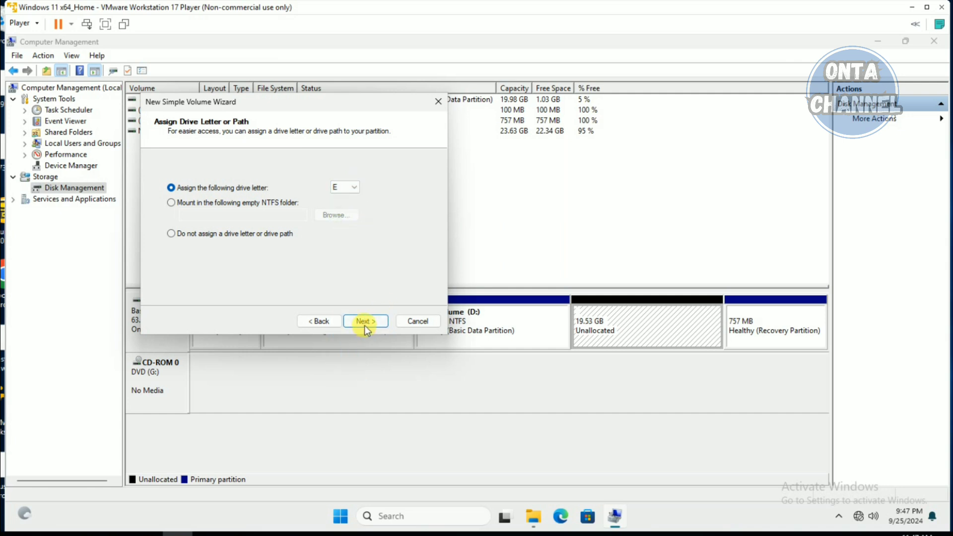
{"action": "left_click", "coordinate": [365, 322]}
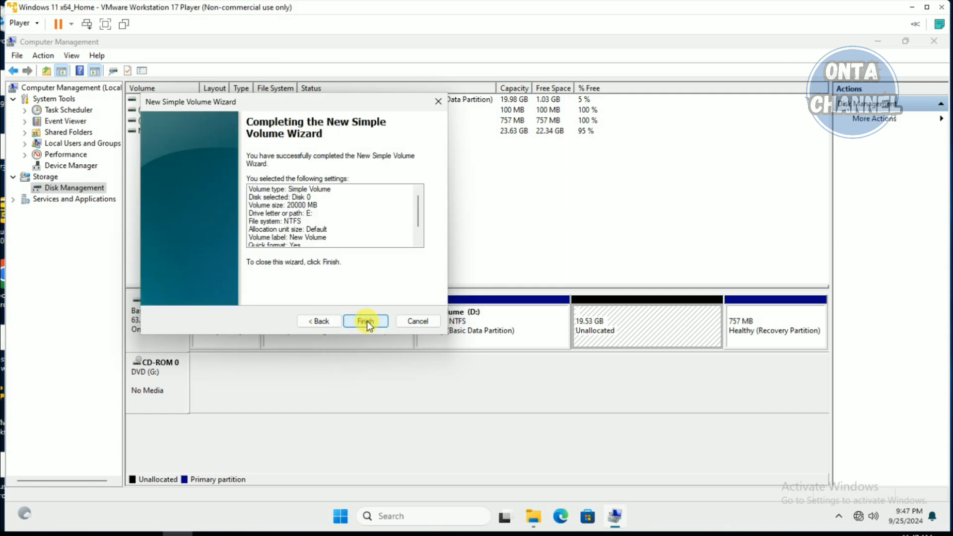
{"action": "left_click", "coordinate": [366, 322]}
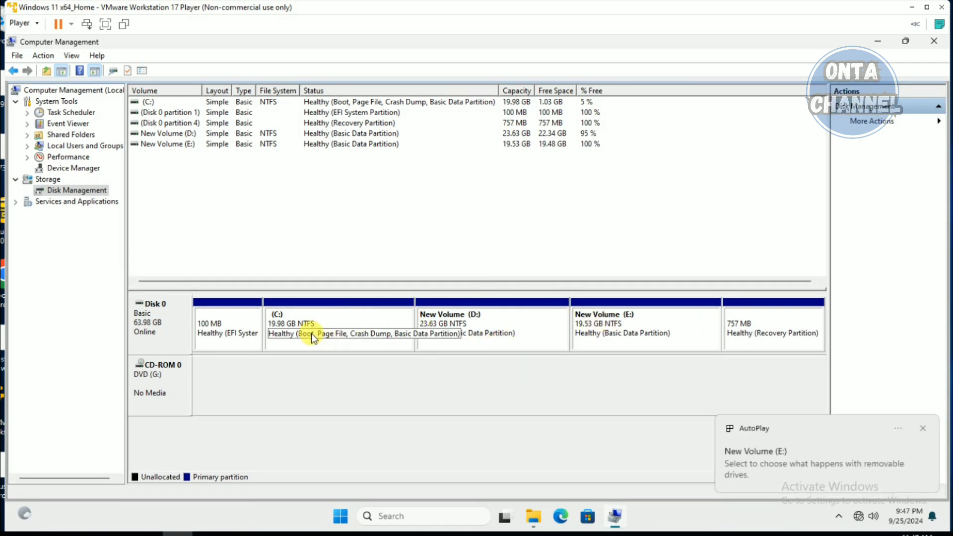
{"action": "left_click", "coordinate": [612, 331]}
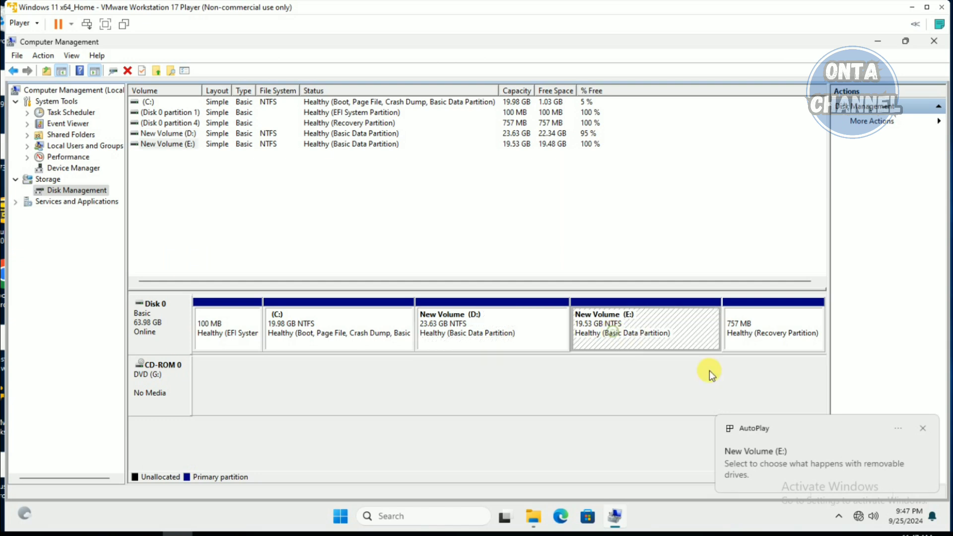
{"action": "left_click", "coordinate": [924, 428]}
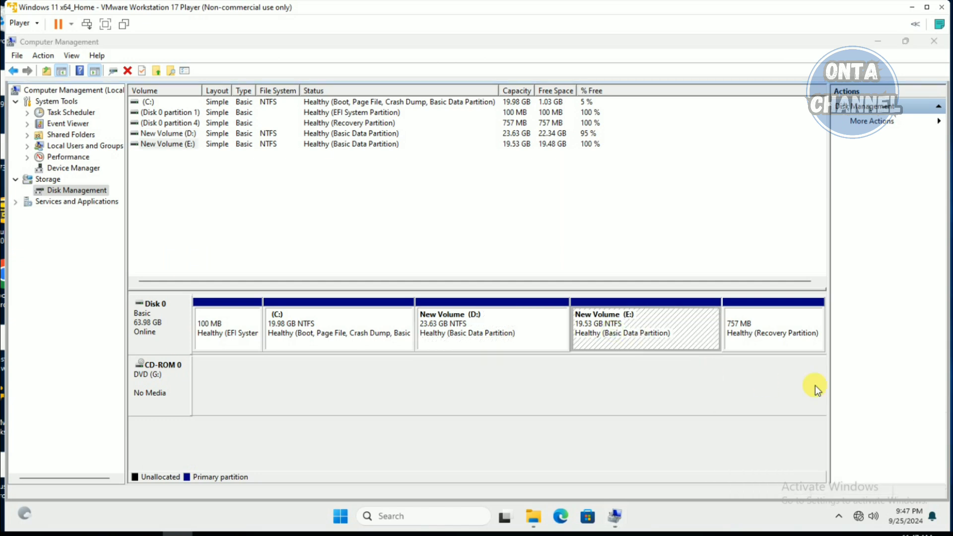
- Switch back to File Explorer, open New Volume (D:), and cut all of its files
{"action": "left_click", "coordinate": [876, 44]}
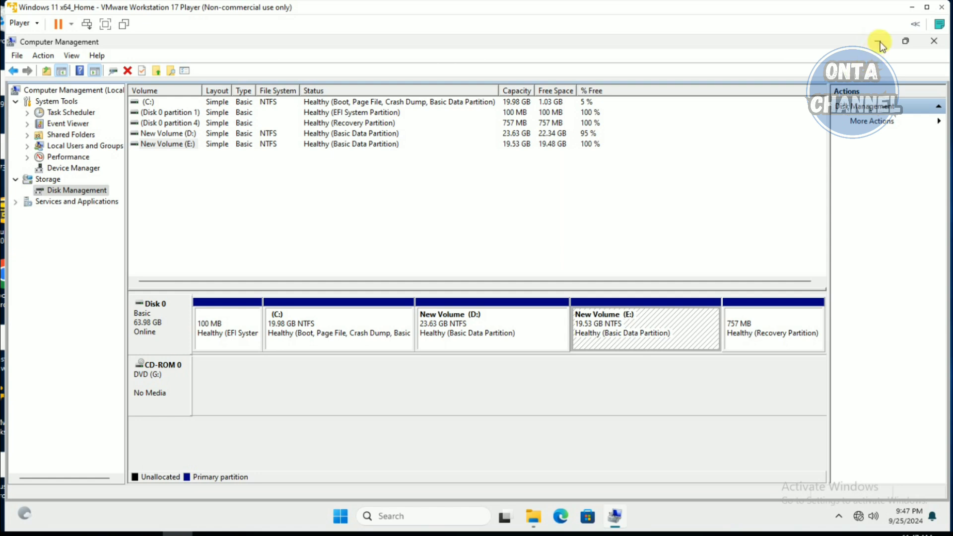
{"action": "left_click", "coordinate": [880, 43]}
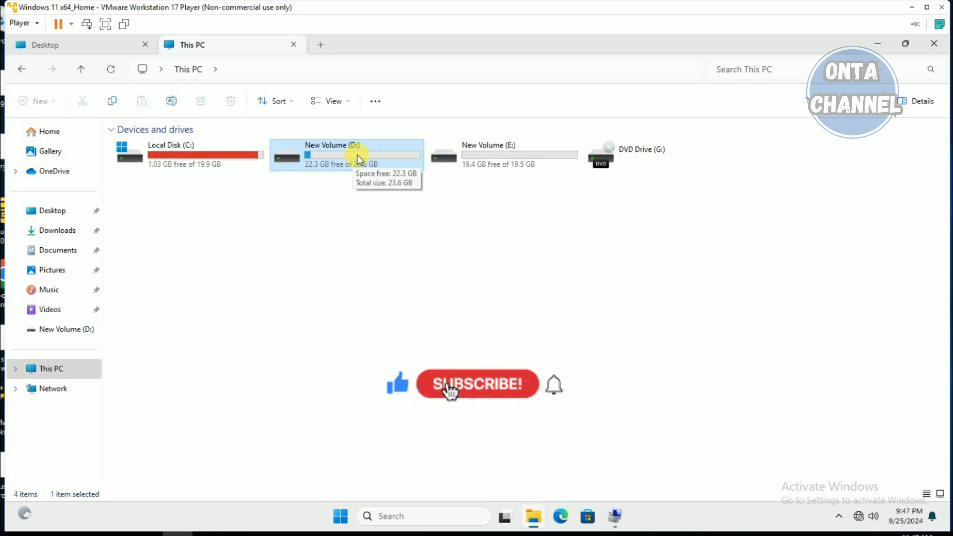
{"action": "double_click", "coordinate": [399, 158]}
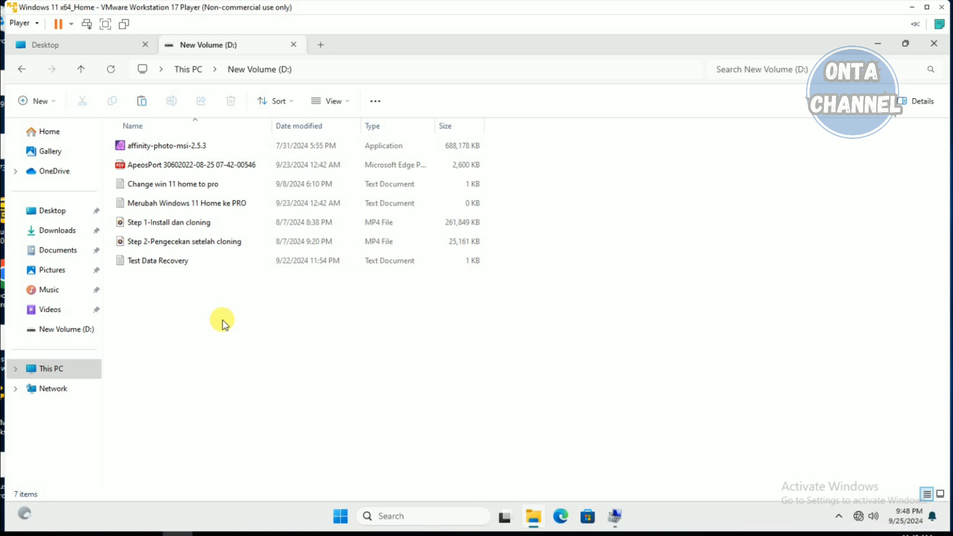
{"action": "key", "text": "ctrl+a"}
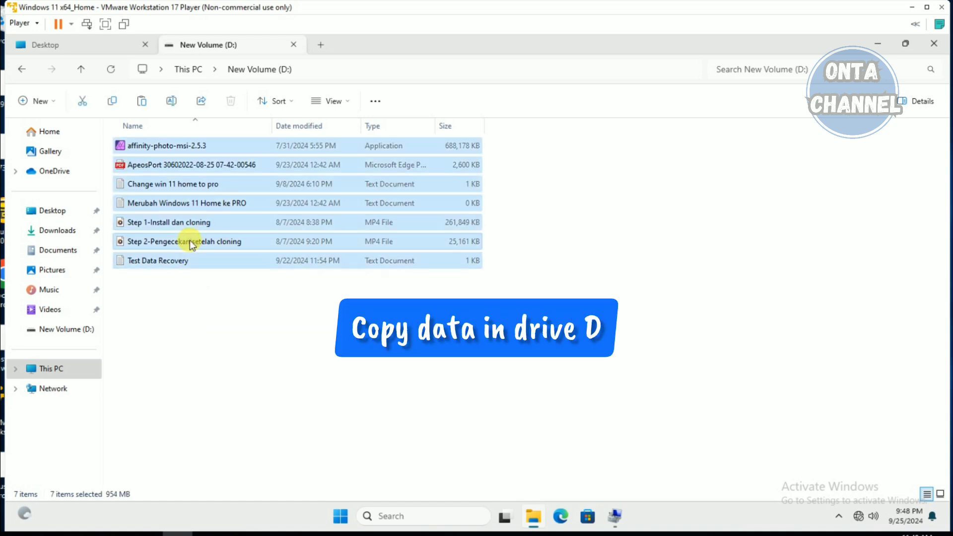
{"action": "right_click", "coordinate": [216, 208]}
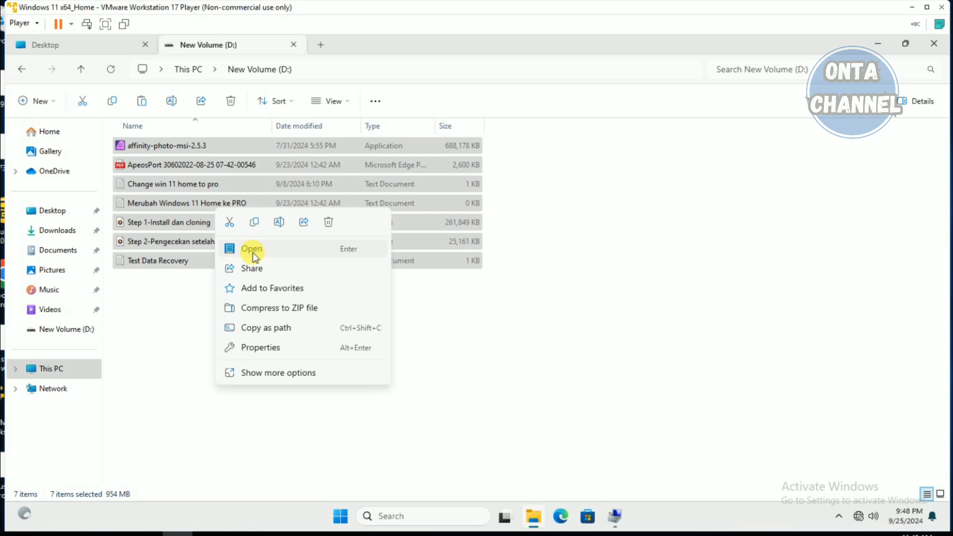
{"action": "left_click", "coordinate": [256, 373]}
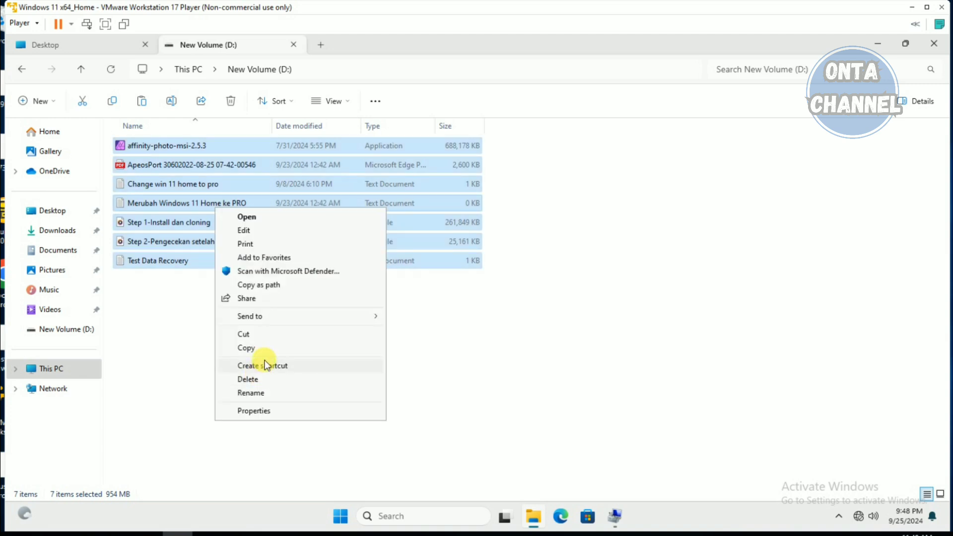
{"action": "left_click", "coordinate": [254, 336]}
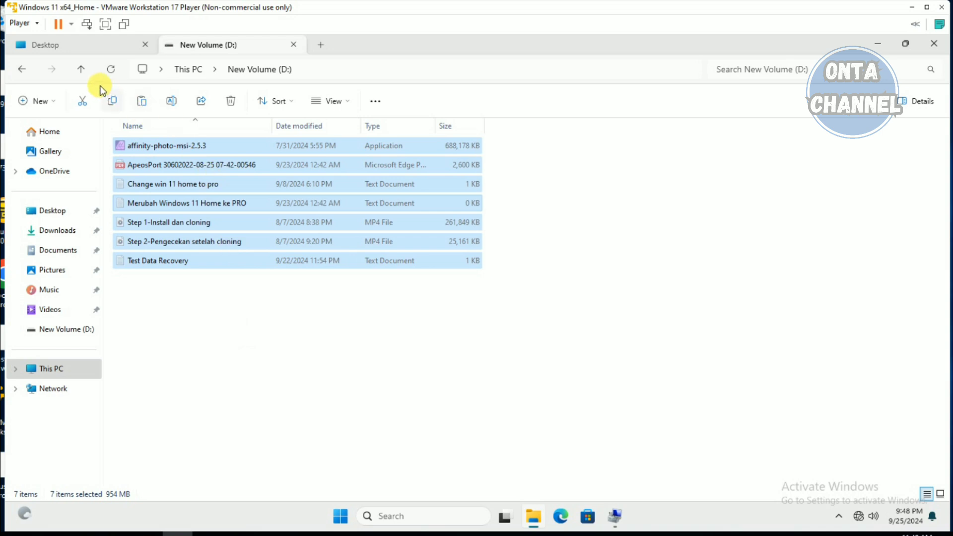
- Paste the cut files into the root of New Volume (E:)
{"action": "left_click", "coordinate": [81, 70]}
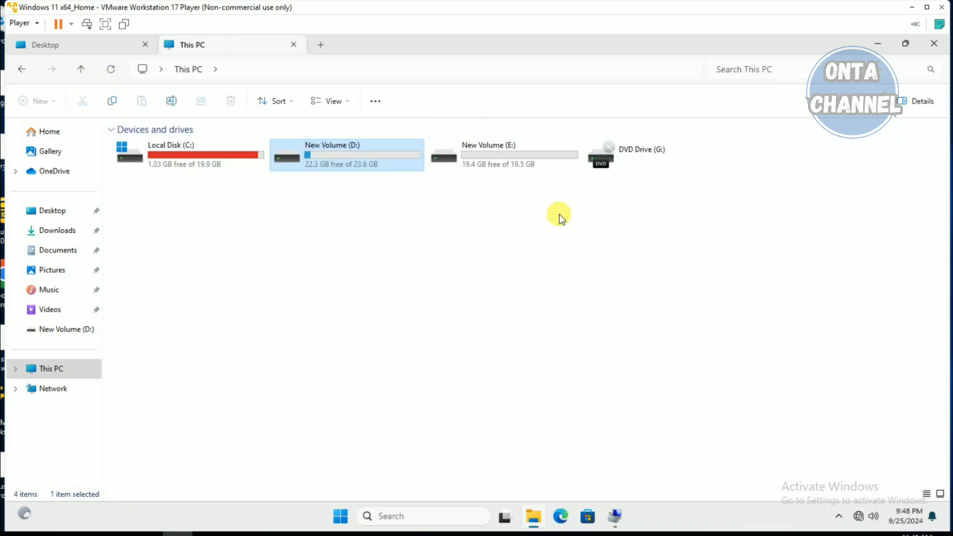
{"action": "double_click", "coordinate": [492, 156]}
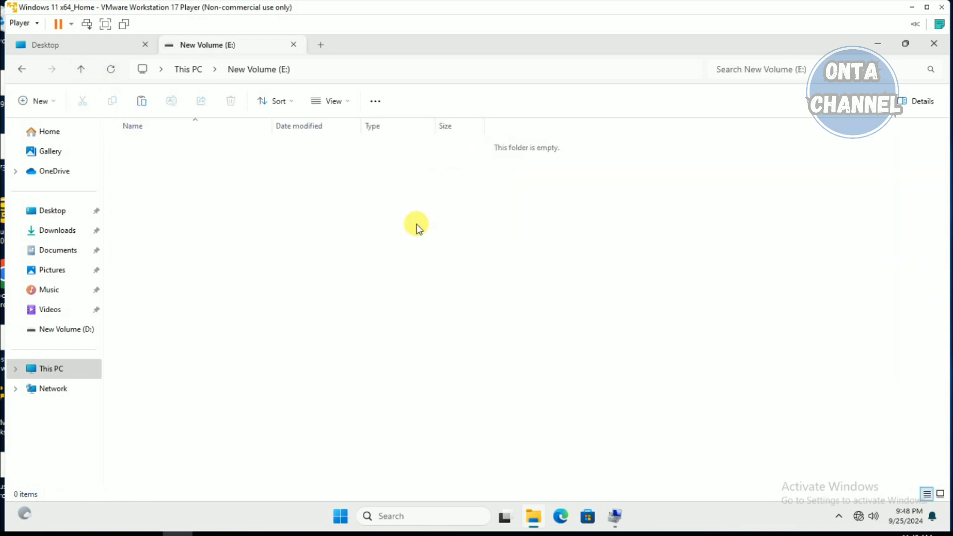
{"action": "key", "text": "ctrl+v"}
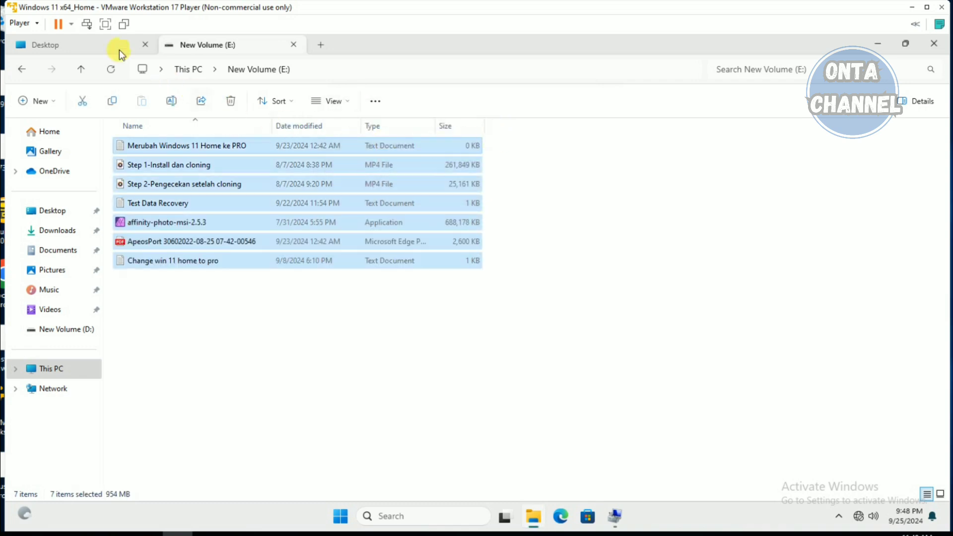
- Check whether New Volume (D:) still contains files and compare the free space of drives C: and D: in This PC
{"action": "left_click", "coordinate": [77, 73]}
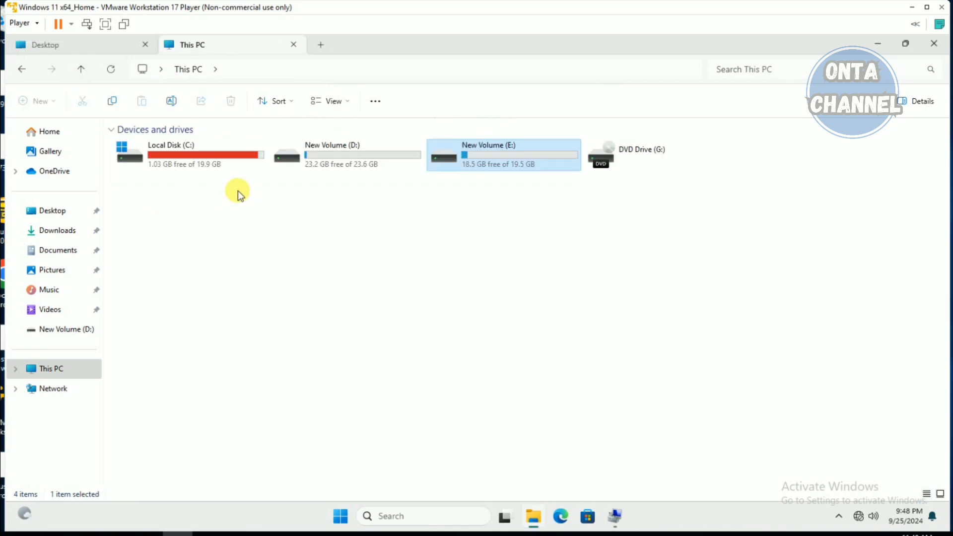
{"action": "double_click", "coordinate": [339, 159]}
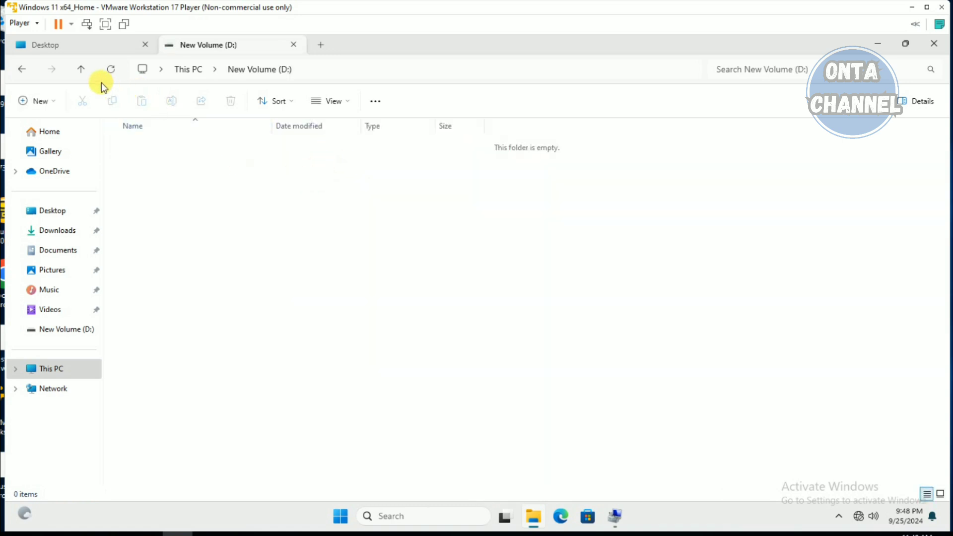
{"action": "left_click", "coordinate": [86, 72]}
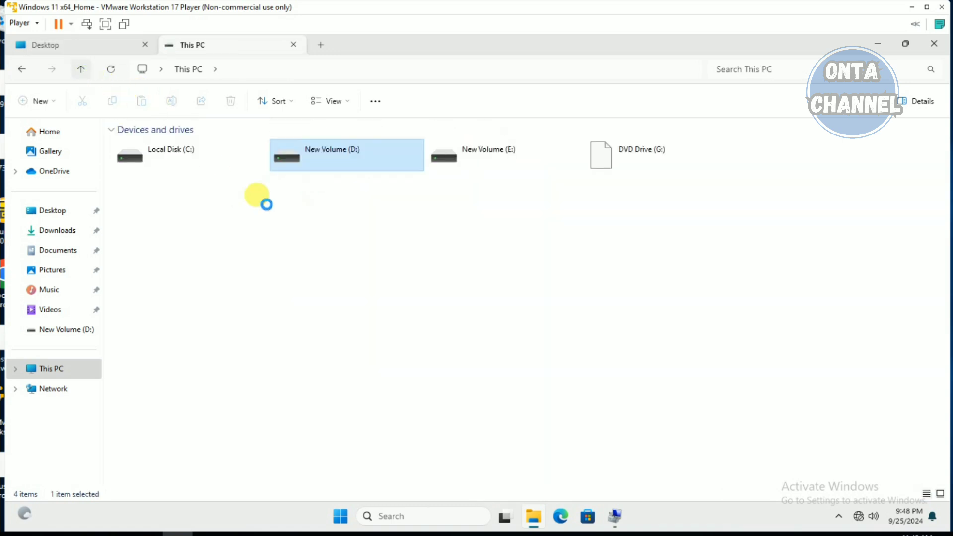
{"action": "double_click", "coordinate": [345, 157]}
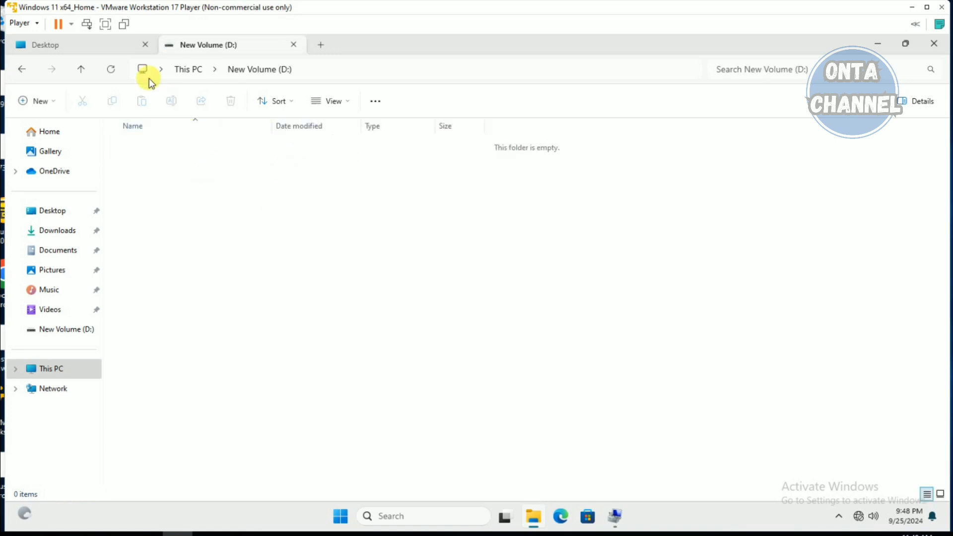
{"action": "left_click", "coordinate": [87, 67]}
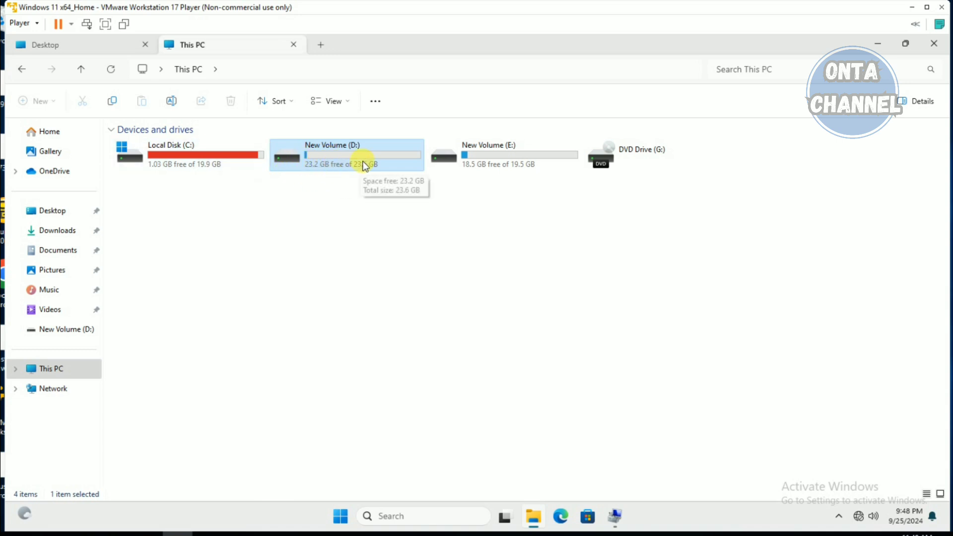
{"action": "left_click", "coordinate": [237, 166]}
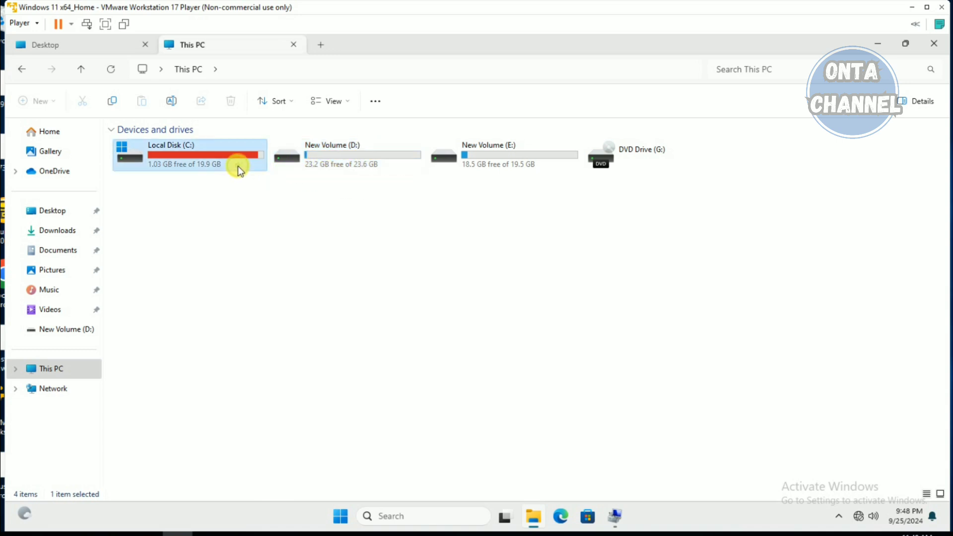
{"action": "left_click", "coordinate": [306, 167]}
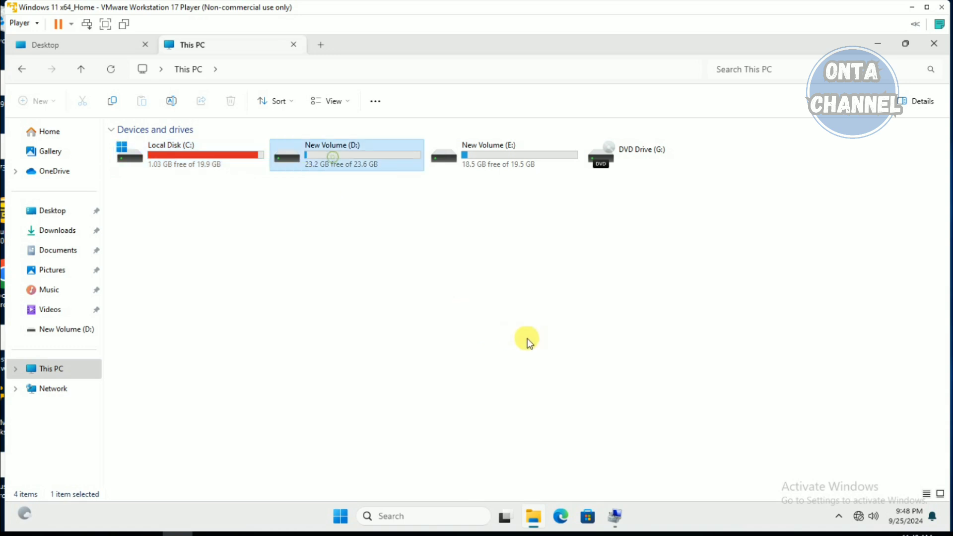
- Switch to Computer Management and delete New Volume (D:) from Disk 0, accepting the erasure of its data
{"action": "left_click", "coordinate": [615, 520]}
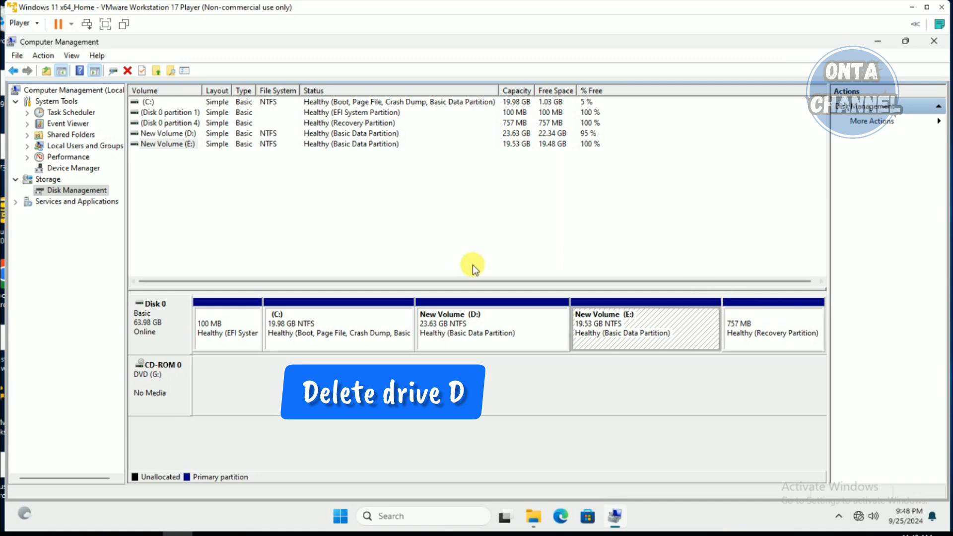
{"action": "left_click", "coordinate": [484, 320]}
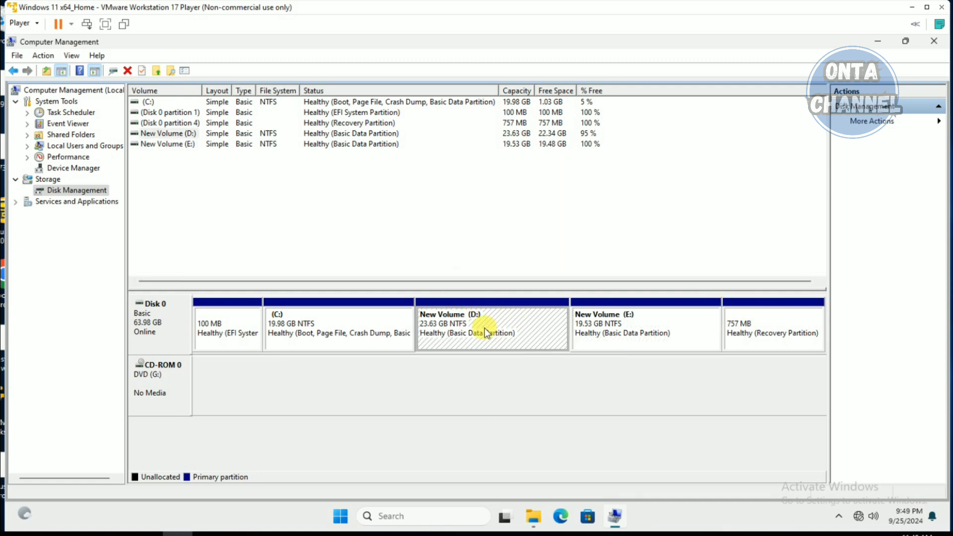
{"action": "right_click", "coordinate": [485, 332]}
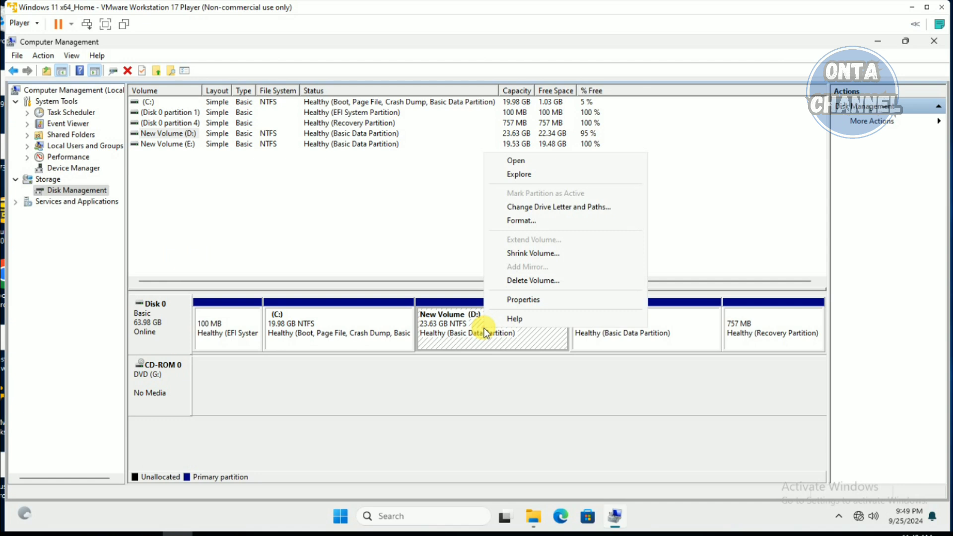
{"action": "left_click", "coordinate": [528, 281]}
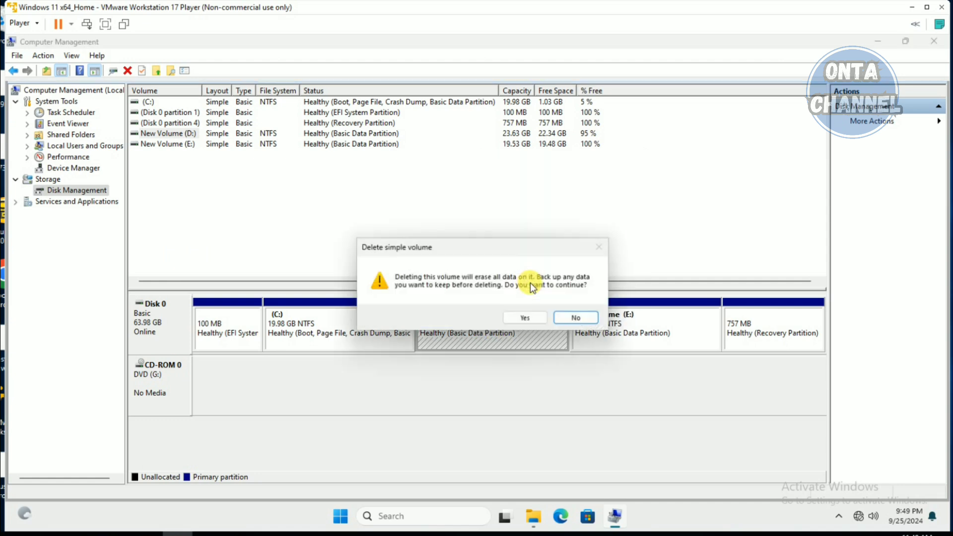
{"action": "left_click", "coordinate": [540, 317]}
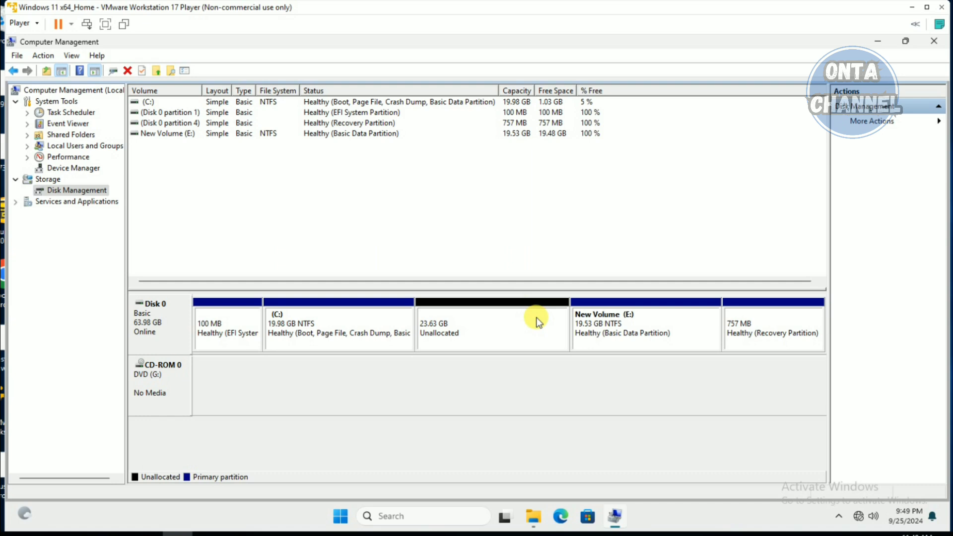
{"action": "left_click", "coordinate": [473, 325]}
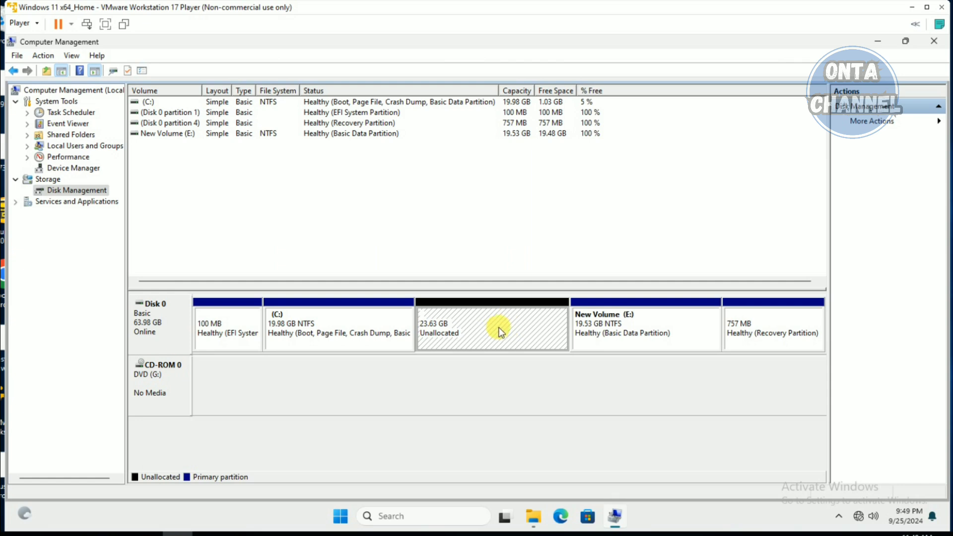
{"action": "left_click", "coordinate": [380, 328]}
{"action": "left_click", "coordinate": [434, 328]}
{"action": "left_click", "coordinate": [361, 326]}
{"action": "right_click", "coordinate": [361, 326]}
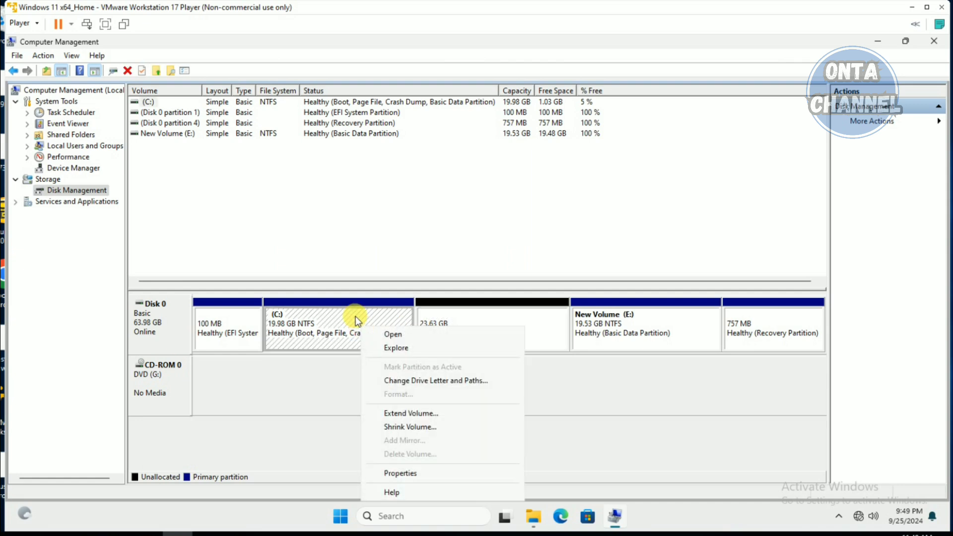
{"action": "left_click", "coordinate": [318, 312]}
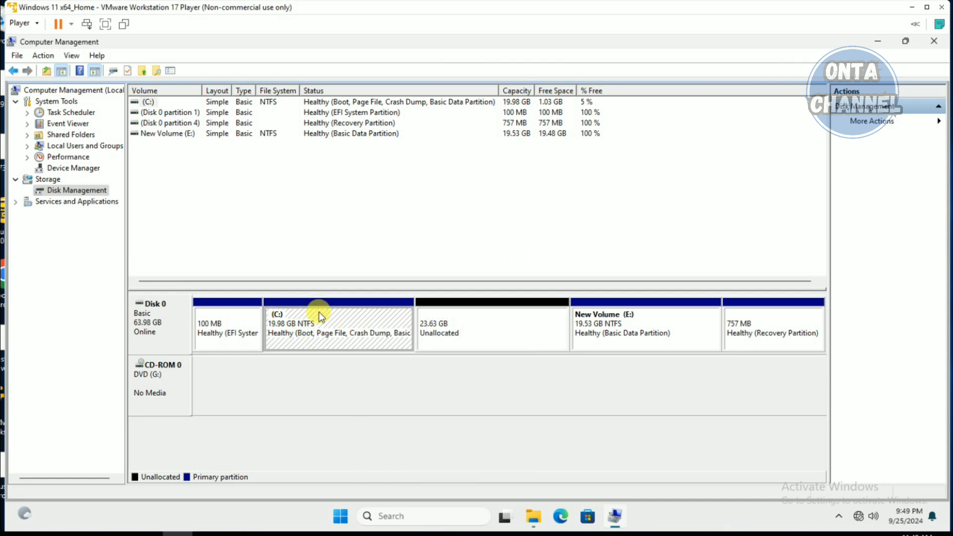
- Extend volume C: by the full 24195 MB of unallocated space on Disk 0
{"action": "right_click", "coordinate": [353, 325]}
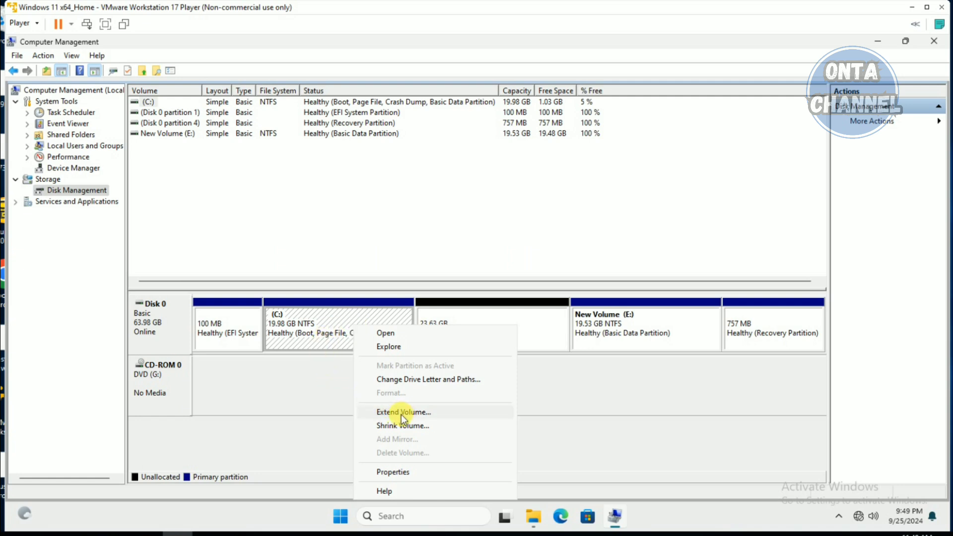
{"action": "left_click", "coordinate": [433, 413]}
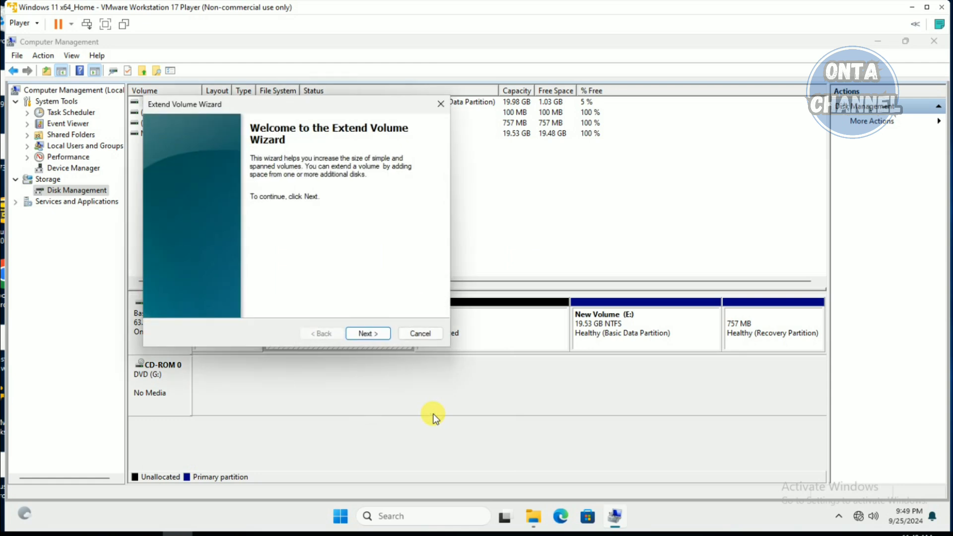
{"action": "left_click", "coordinate": [374, 332]}
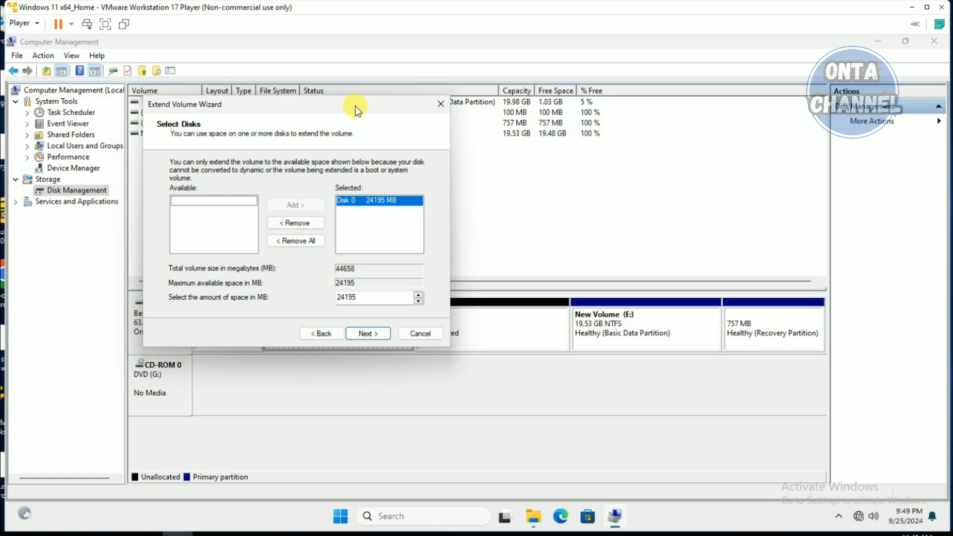
{"action": "left_click_drag", "start_coordinate": [356, 107], "coordinate": [311, 86]}
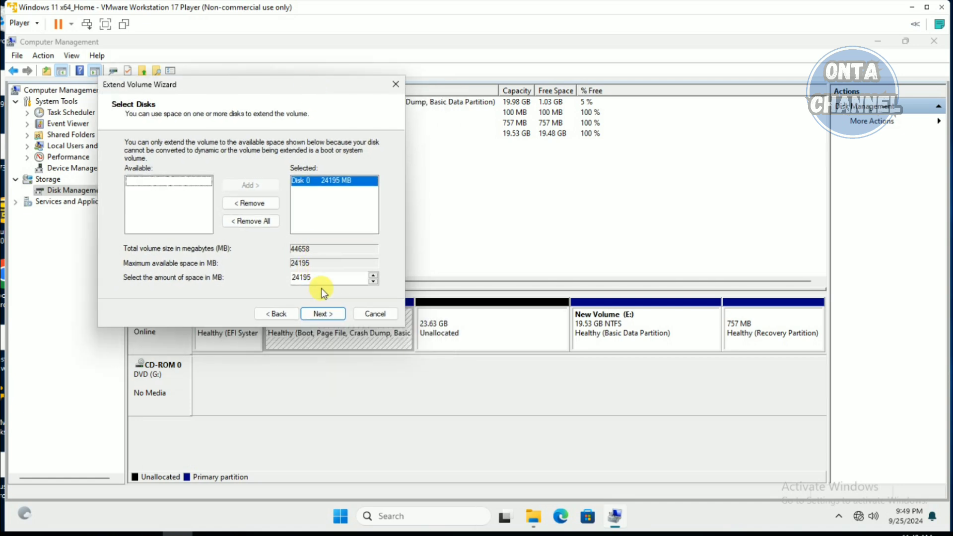
{"action": "left_click", "coordinate": [332, 313]}
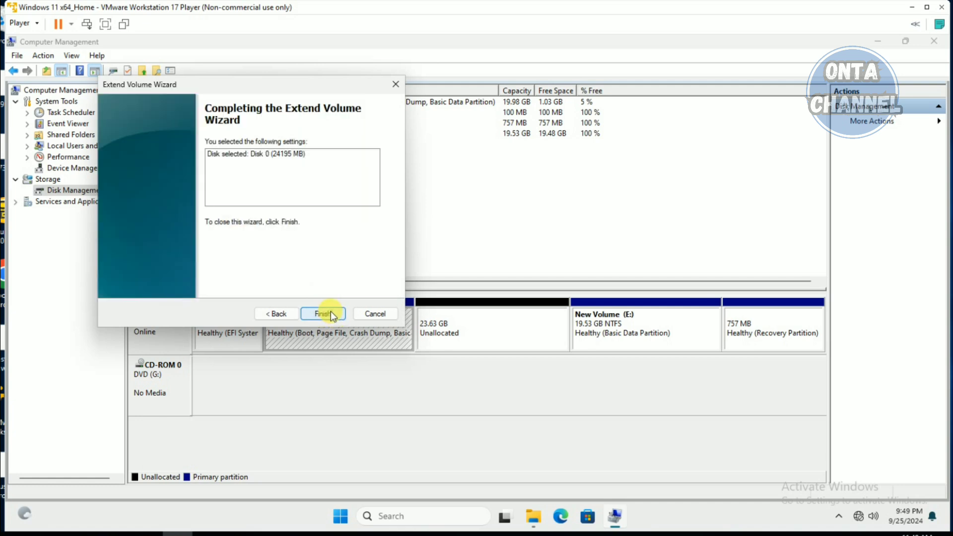
{"action": "left_click", "coordinate": [335, 315]}
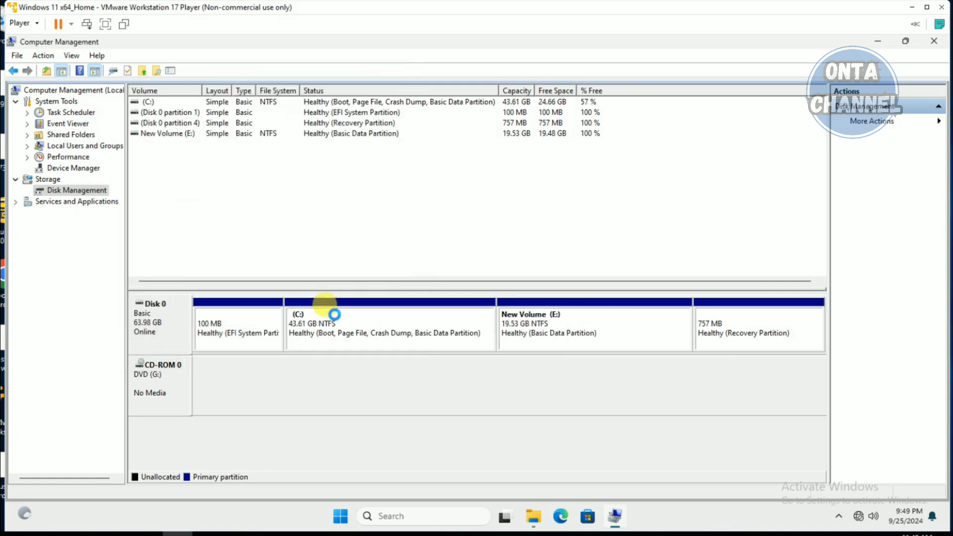
{"action": "left_click", "coordinate": [335, 315]}
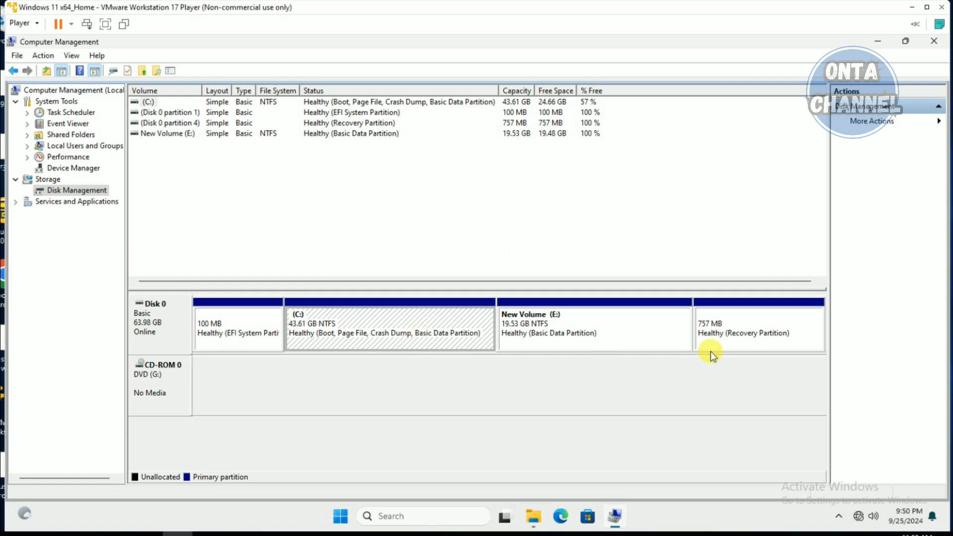
- Switch to File Explorer, refresh This PC, and compare the capacity and free space of Local Disk (C:) and New Volume (E:)
{"action": "left_click", "coordinate": [878, 42]}
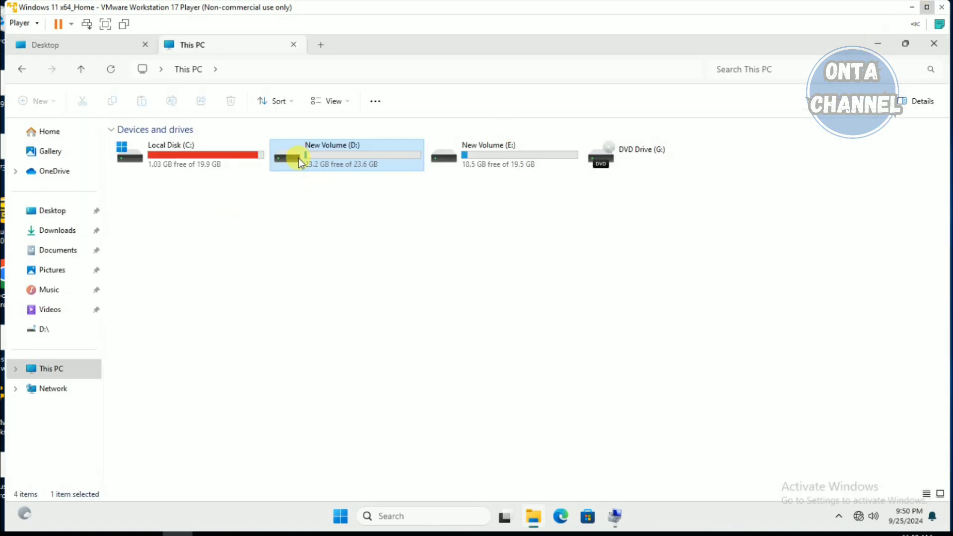
{"action": "right_click", "coordinate": [375, 254]}
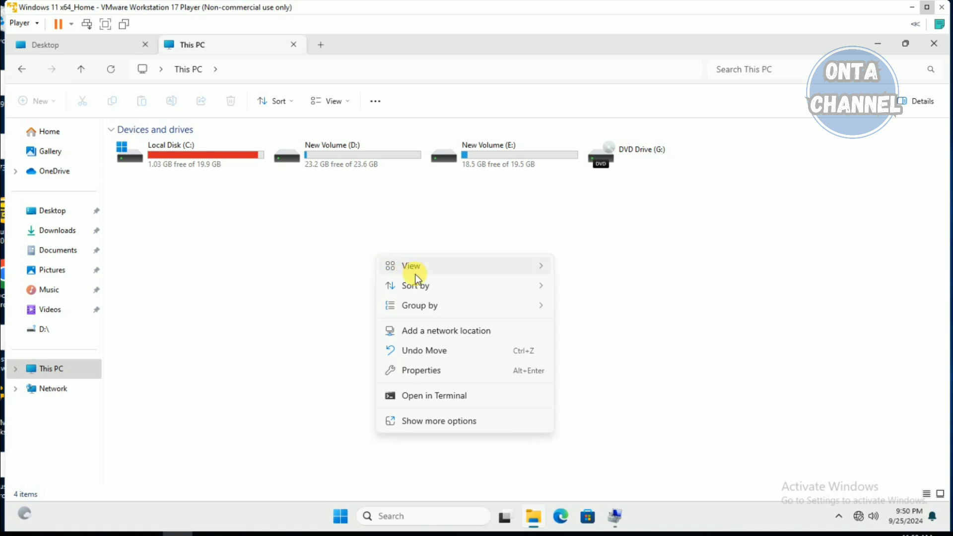
{"action": "left_click", "coordinate": [422, 420]}
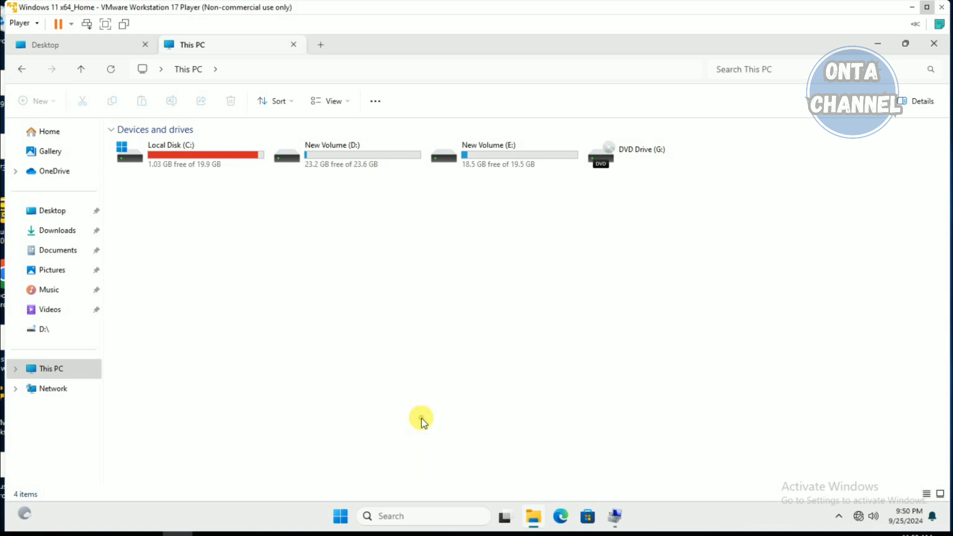
{"action": "left_click", "coordinate": [409, 304]}
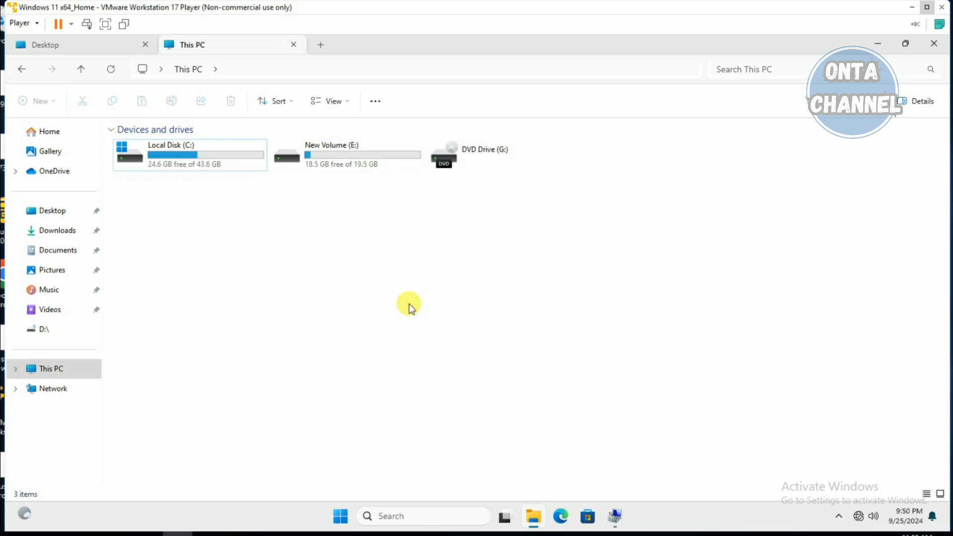
{"action": "left_click", "coordinate": [222, 163]}
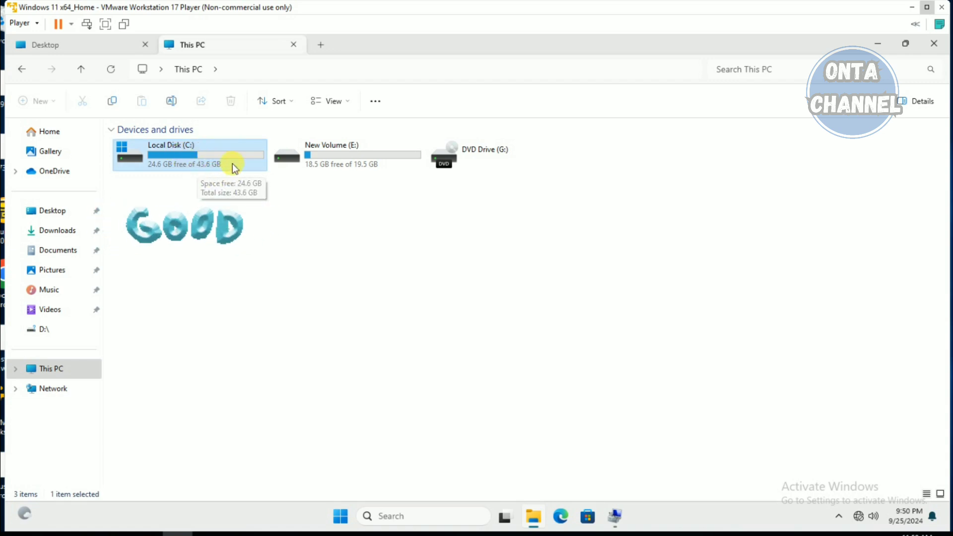
{"action": "left_click", "coordinate": [308, 154]}
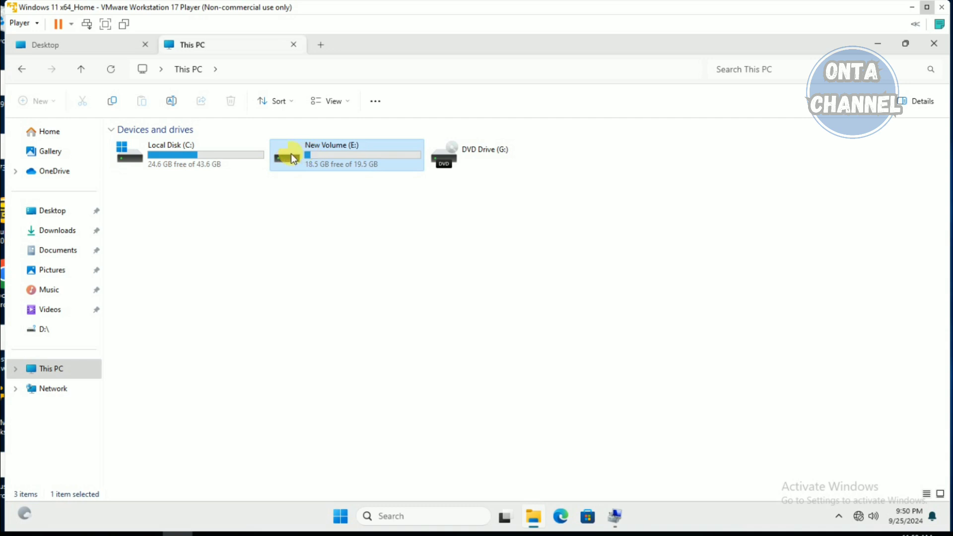
{"action": "left_click", "coordinate": [255, 167]}
{"action": "left_click", "coordinate": [301, 162]}
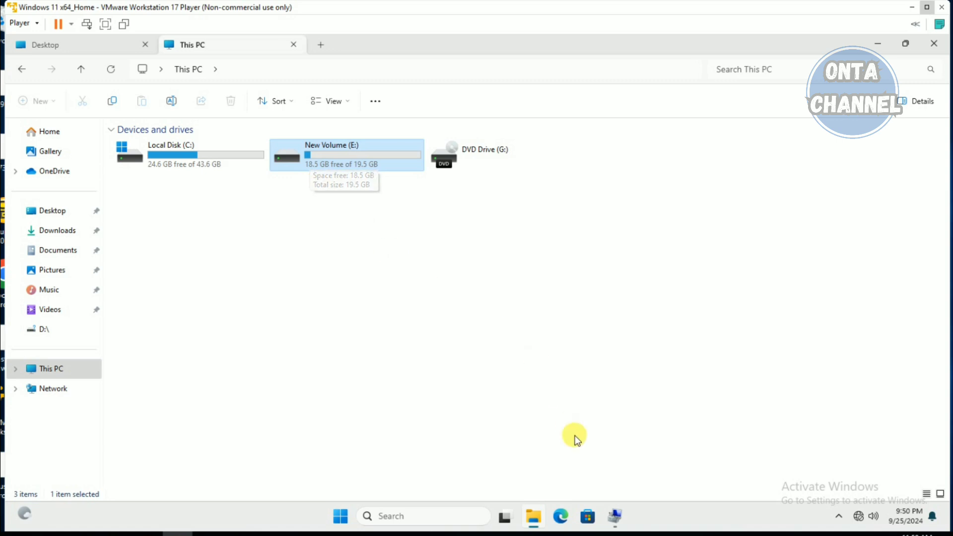
- Switch to Computer Management and change the drive letter of New Volume (E:) to D, accepting the warning about programs relying on drive letters
{"action": "left_click", "coordinate": [617, 514]}
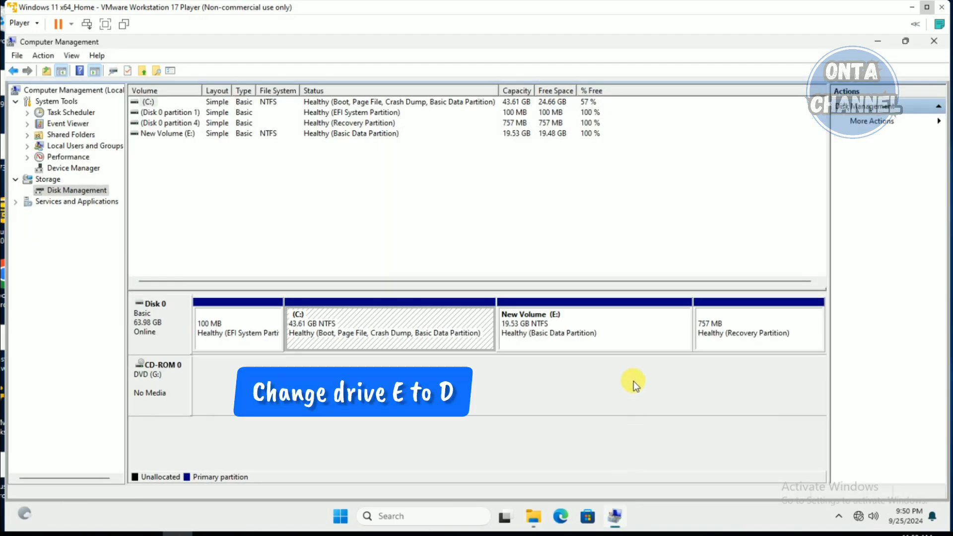
{"action": "left_click", "coordinate": [602, 335]}
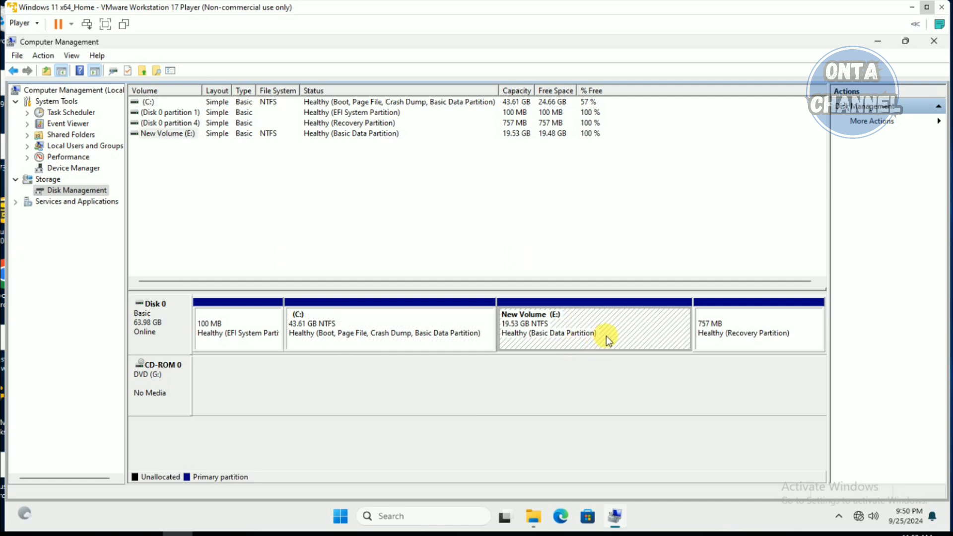
{"action": "right_click", "coordinate": [608, 338]}
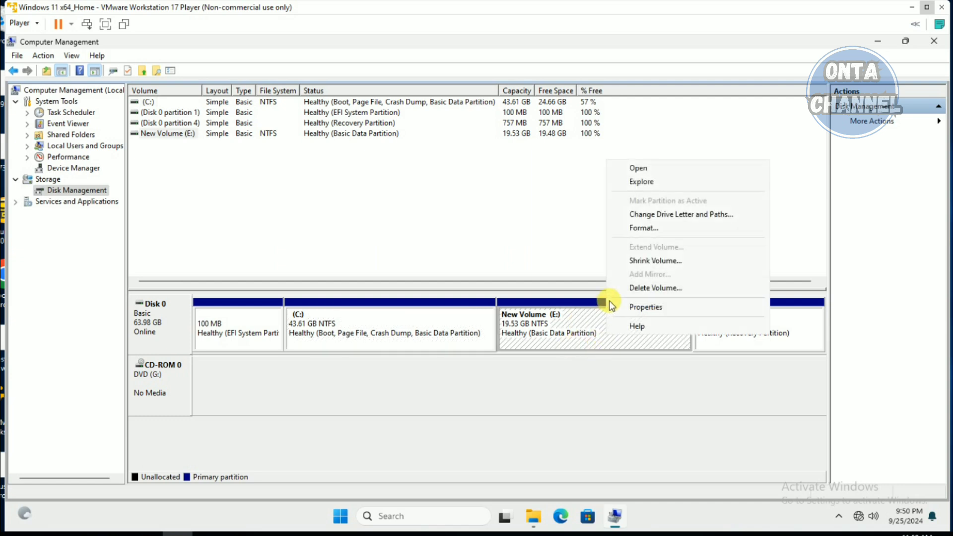
{"action": "left_click", "coordinate": [681, 214]}
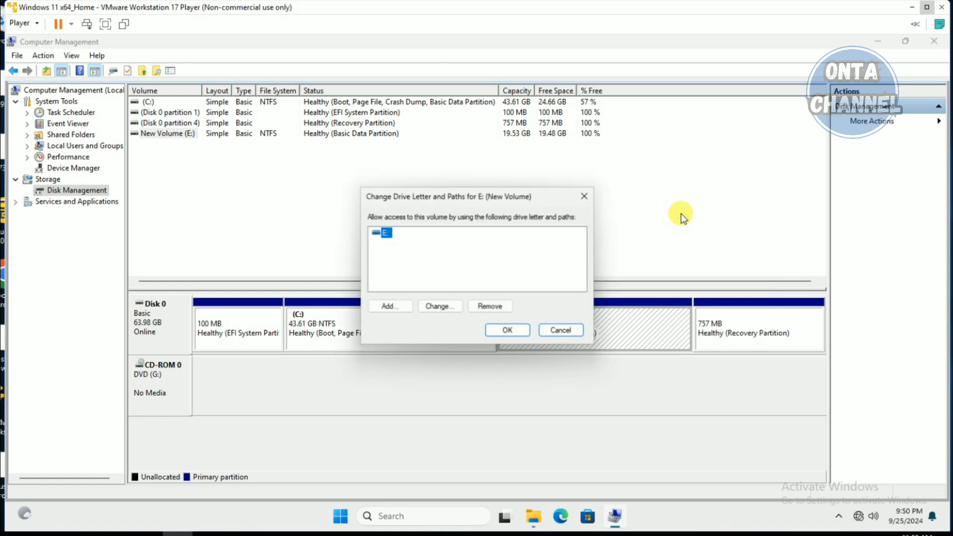
{"action": "left_click", "coordinate": [445, 305]}
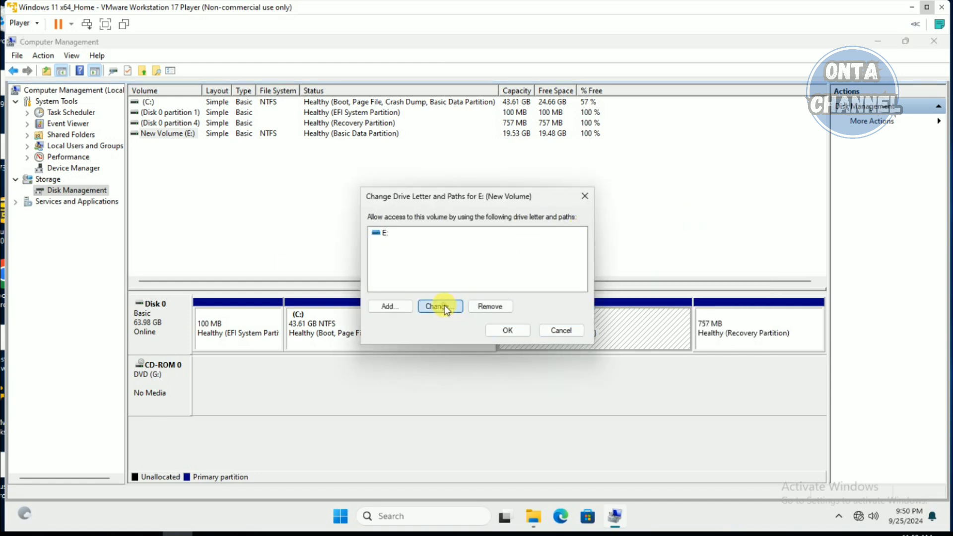
{"action": "left_click", "coordinate": [580, 253]}
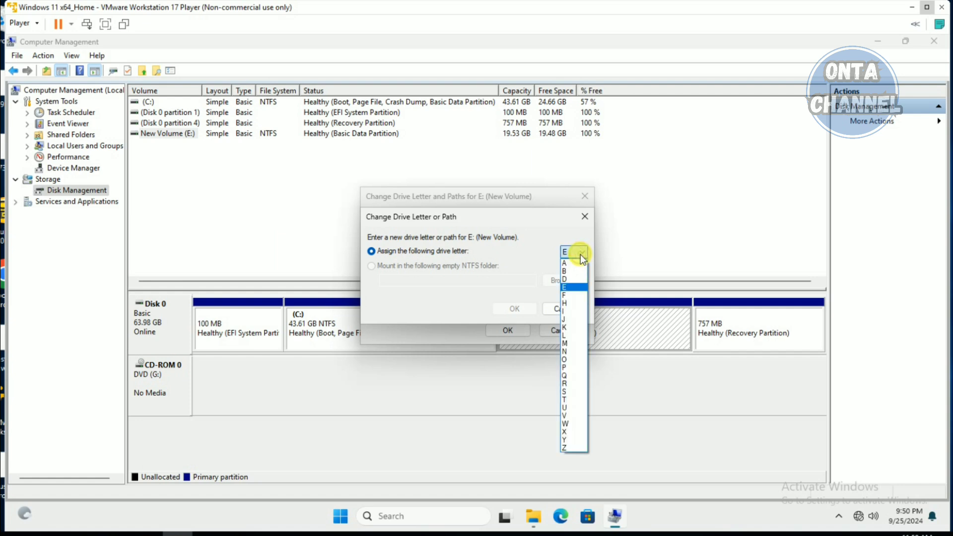
{"action": "left_click", "coordinate": [569, 282]}
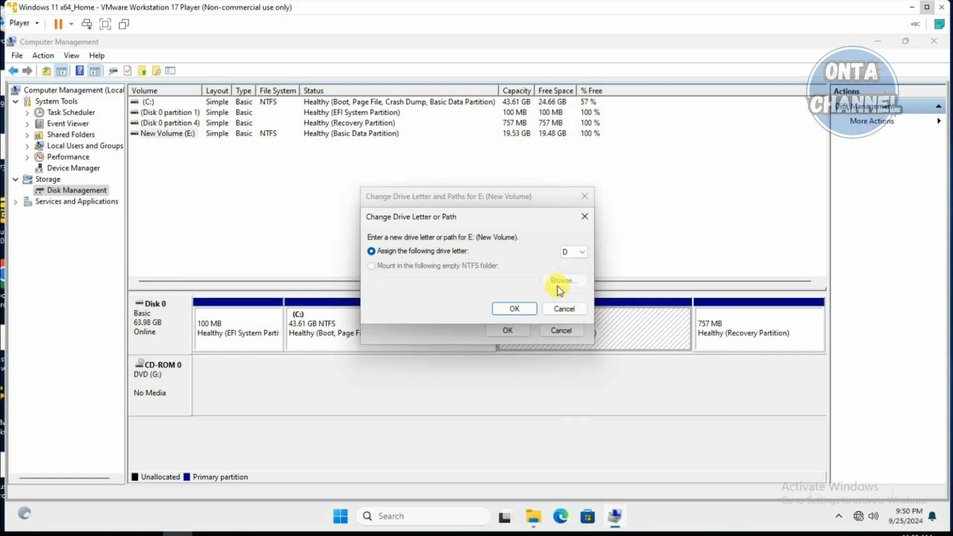
{"action": "left_click", "coordinate": [522, 309]}
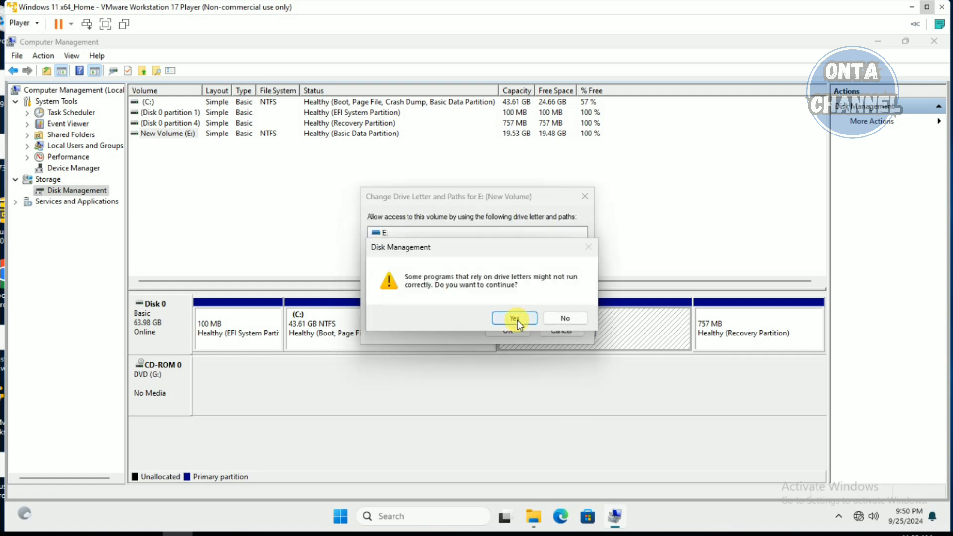
{"action": "left_click", "coordinate": [516, 321]}
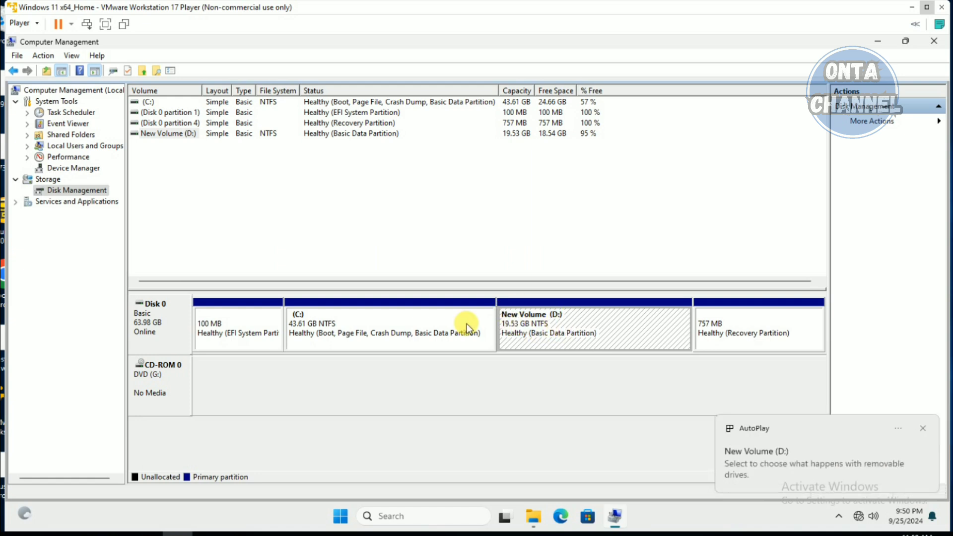
{"action": "left_click", "coordinate": [435, 324]}
{"action": "left_click", "coordinate": [544, 337]}
- Switch to File Explorer and check the drive letters and sizes of Local Disk (C:) and New Volume (D:) in This PC
{"action": "left_click", "coordinate": [879, 42]}
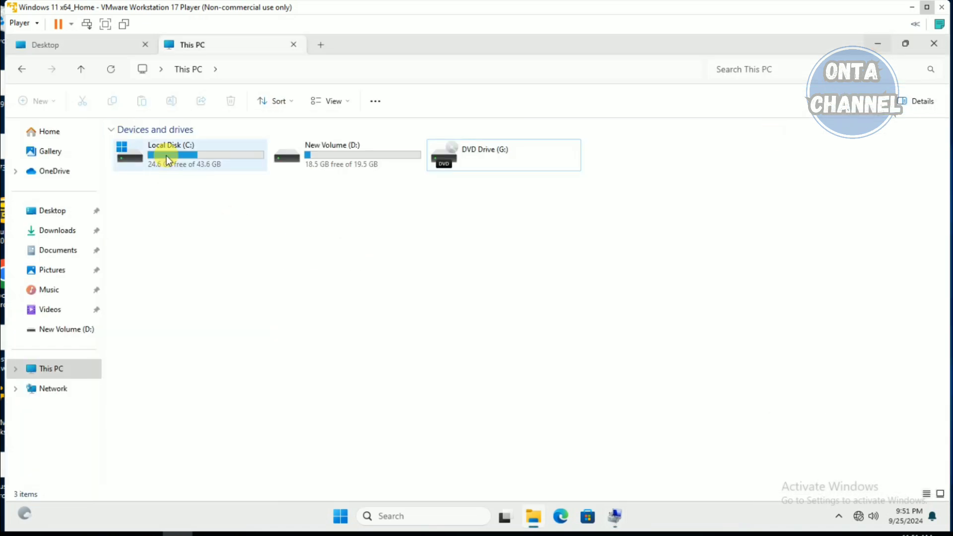
{"action": "left_click", "coordinate": [296, 162]}
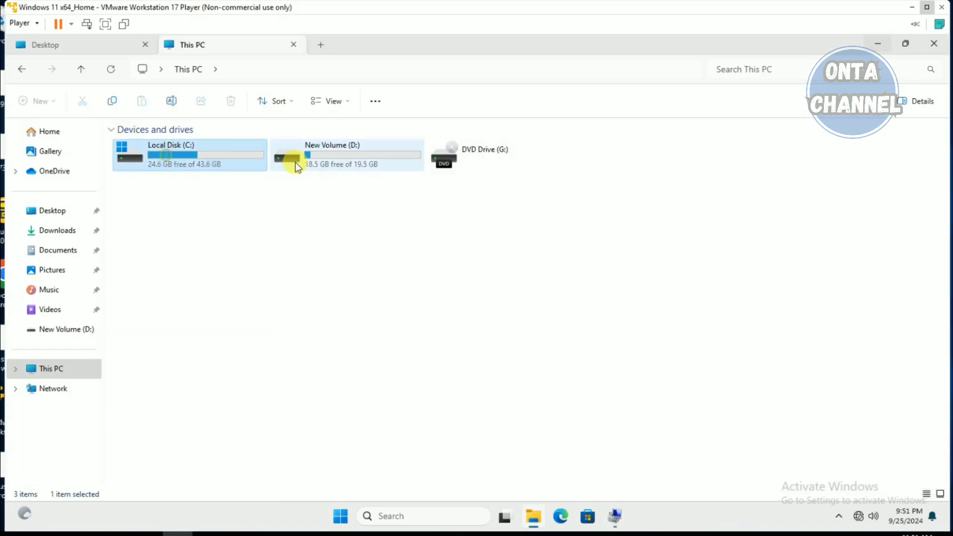
{"action": "left_click", "coordinate": [206, 167]}
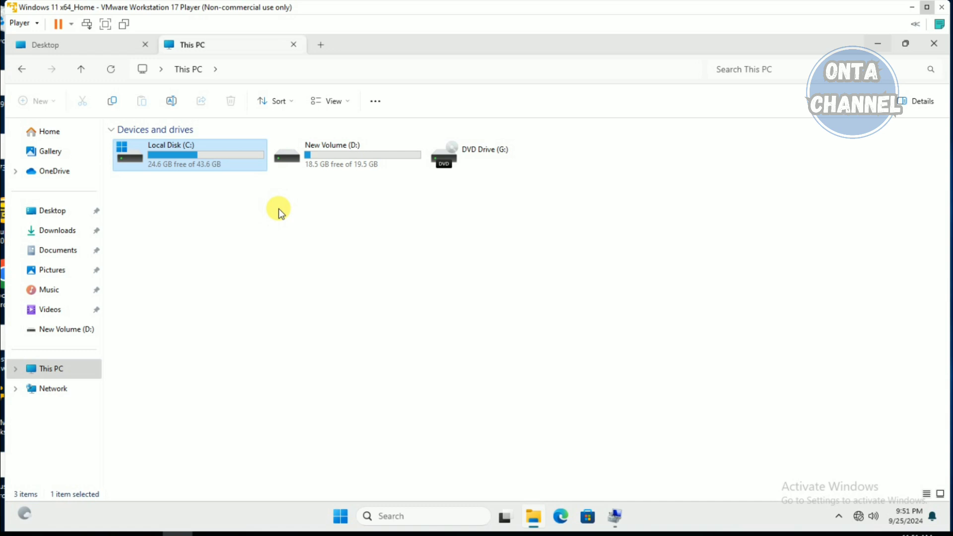
- Inspect the folders and files in the root of Local Disk (C:), and return to This PC
{"action": "double_click", "coordinate": [227, 154]}
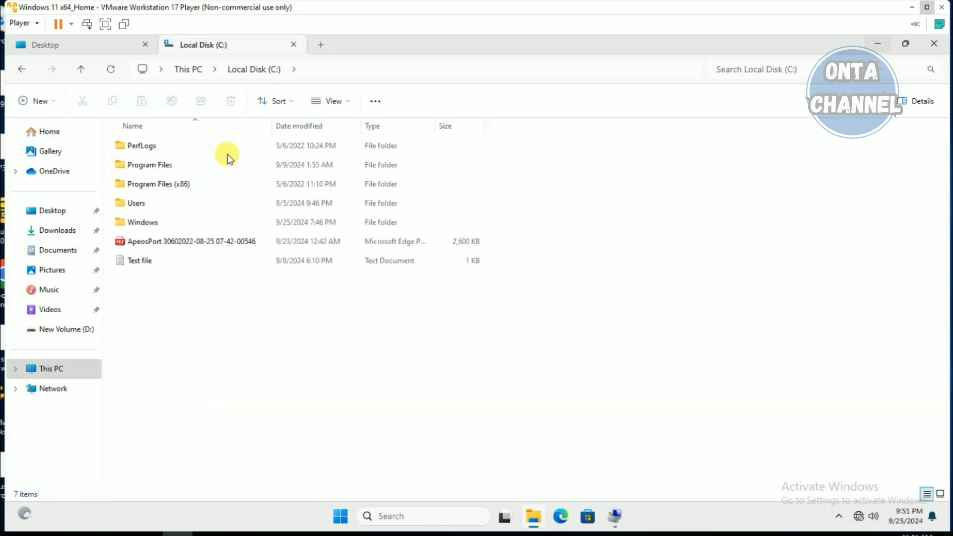
{"action": "left_click", "coordinate": [181, 241]}
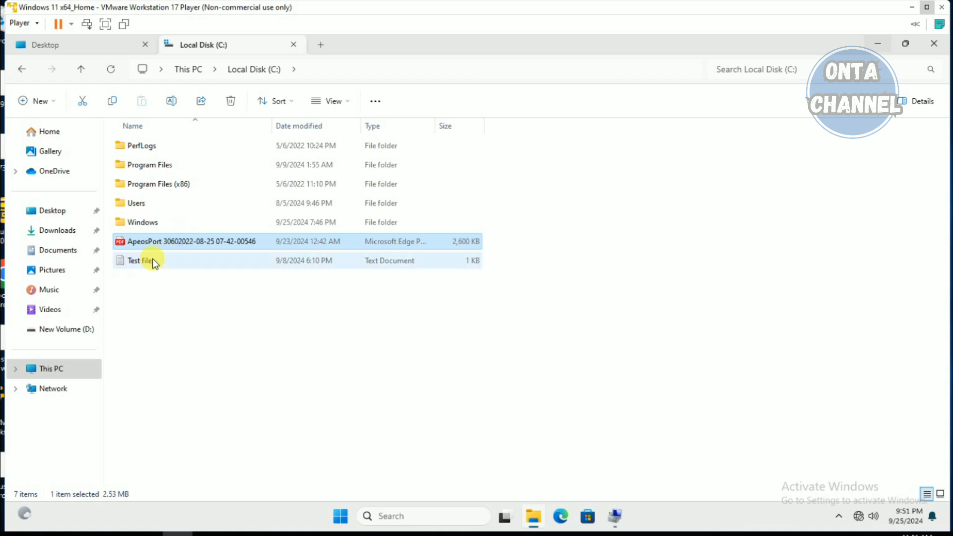
{"action": "left_click", "coordinate": [153, 258]}
{"action": "left_click", "coordinate": [167, 237]}
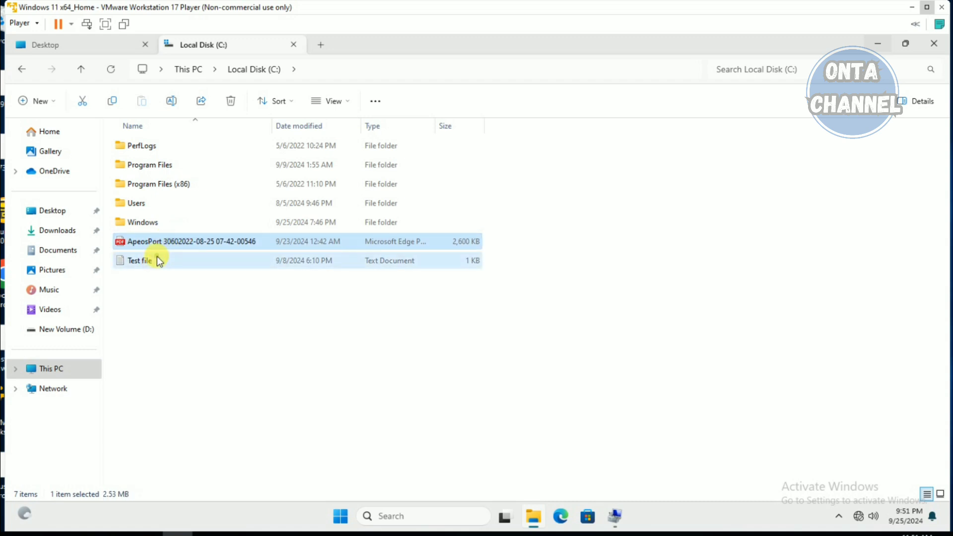
{"action": "left_click", "coordinate": [159, 258]}
{"action": "left_click", "coordinate": [78, 69]}
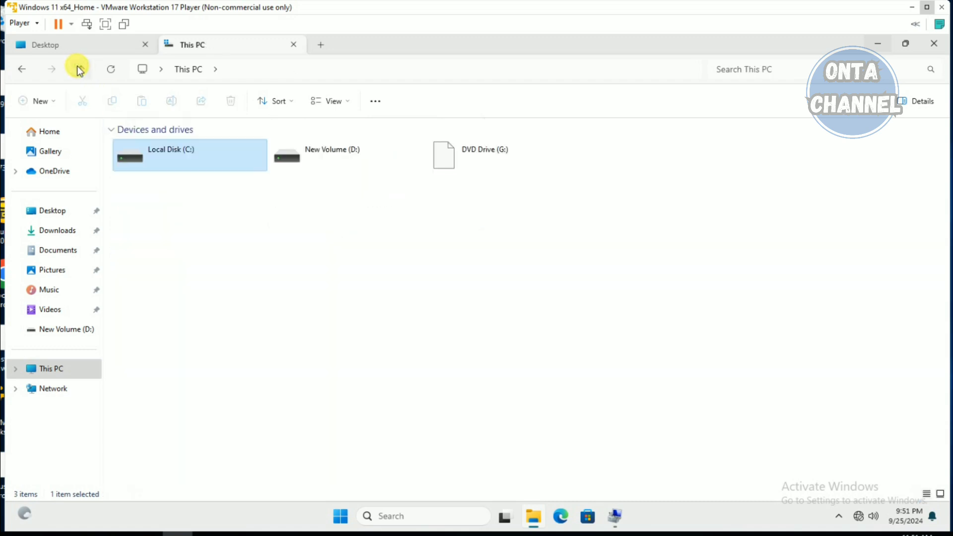
- Open New Volume (D:) and check that the moved files are all there
{"action": "double_click", "coordinate": [328, 158]}
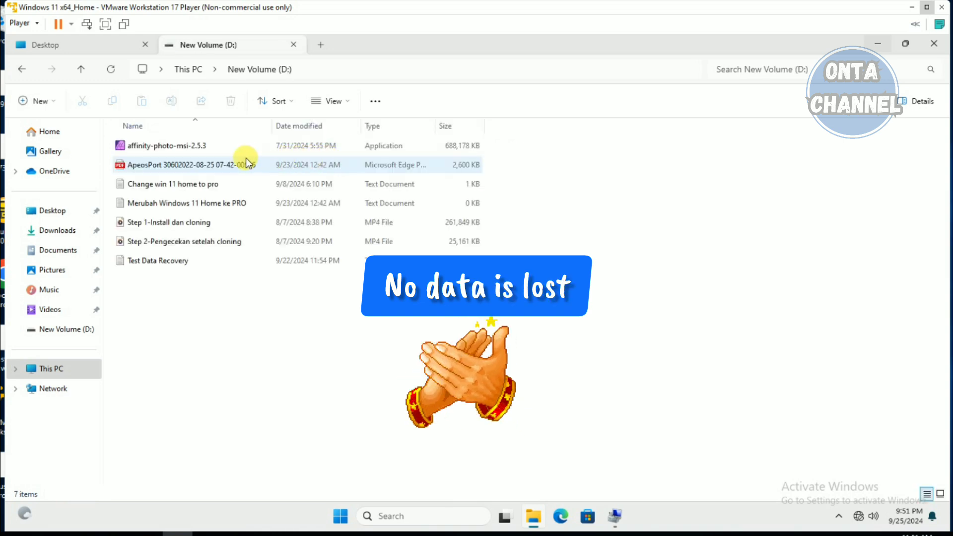
{"action": "left_click", "coordinate": [213, 145]}
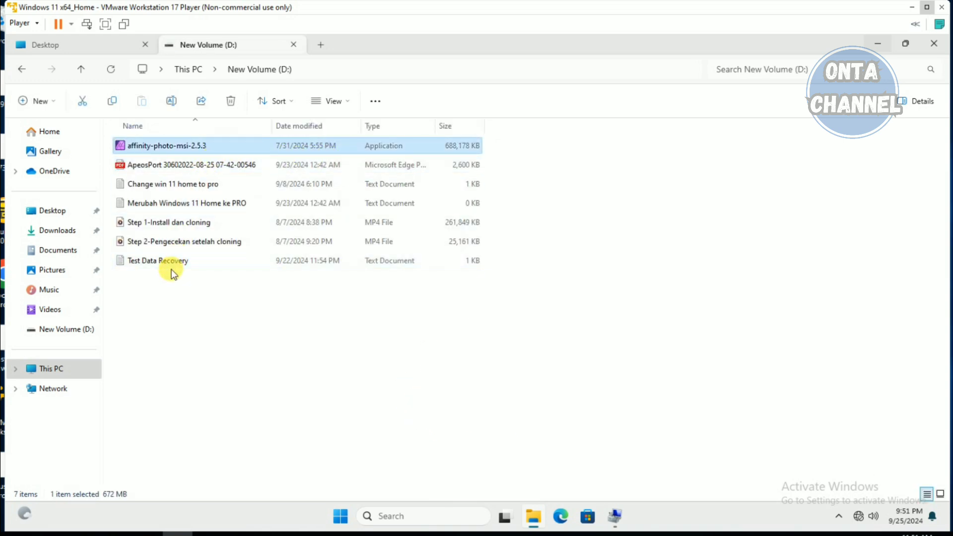
{"action": "left_click", "coordinate": [197, 332]}
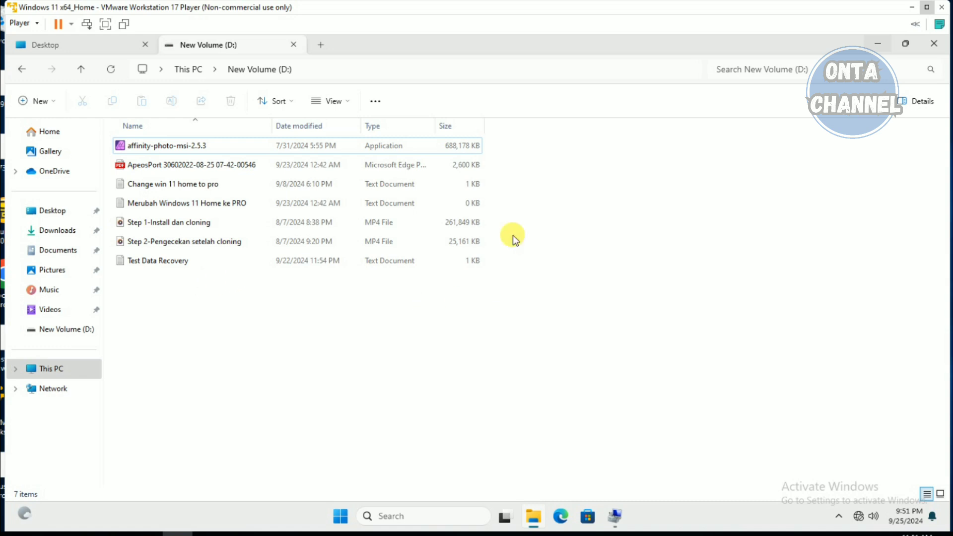
{"action": "left_click", "coordinate": [110, 45]}
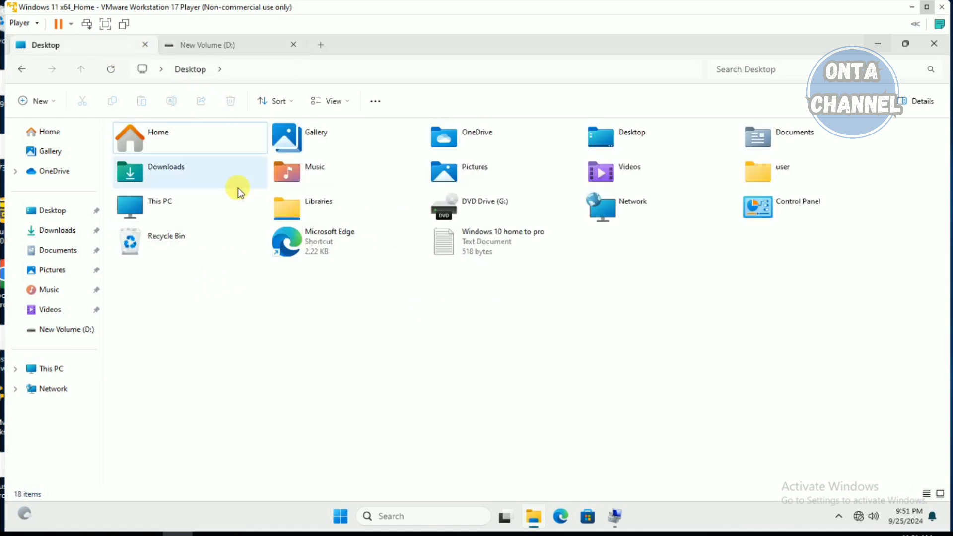
{"action": "left_click", "coordinate": [231, 48]}
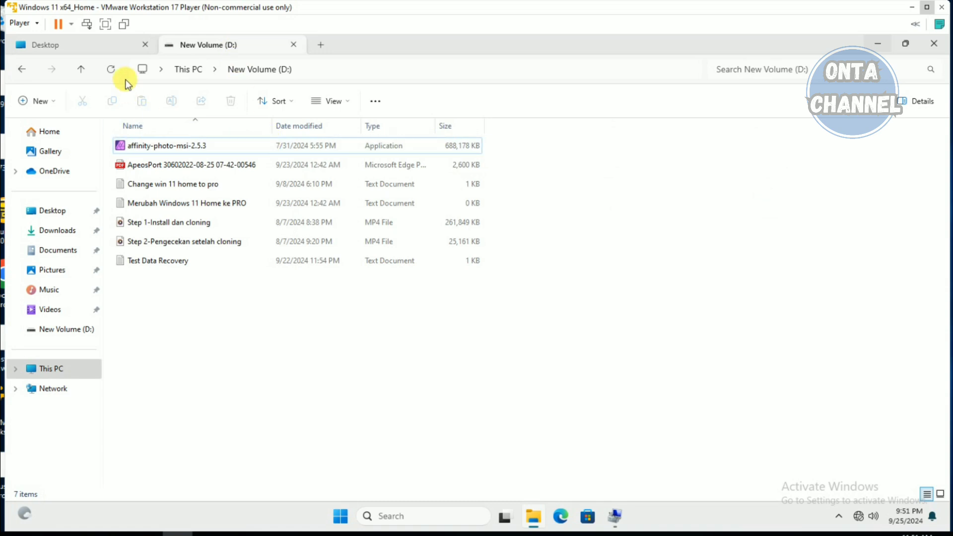
- Recheck the drives in This PC and switch to Computer Management to review the partition layout of Disk 0
{"action": "left_click", "coordinate": [83, 71]}
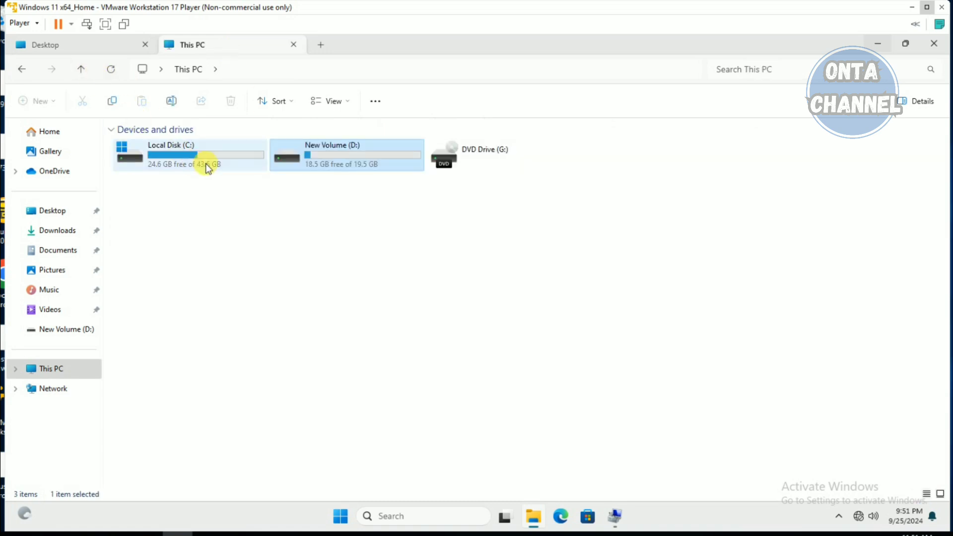
{"action": "left_click", "coordinate": [485, 350]}
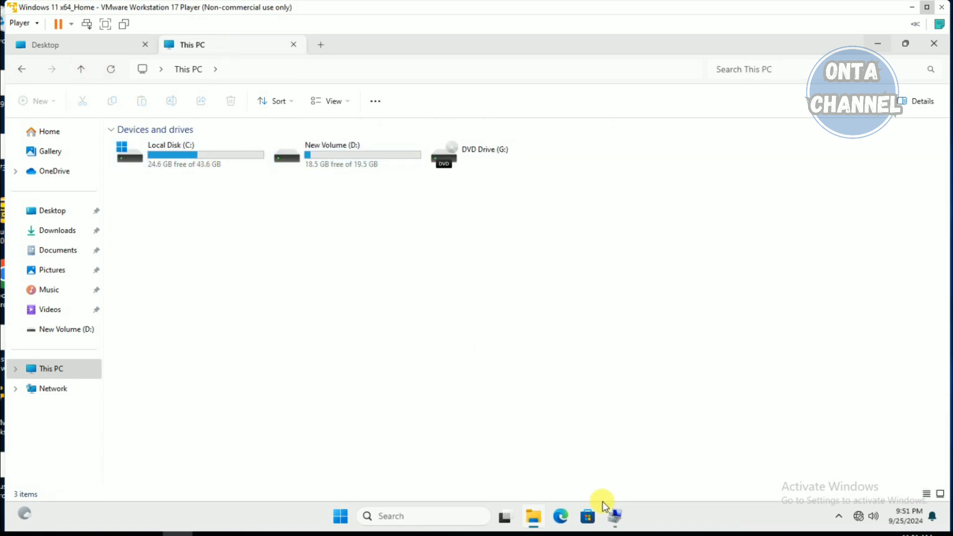
{"action": "left_click", "coordinate": [614, 523]}
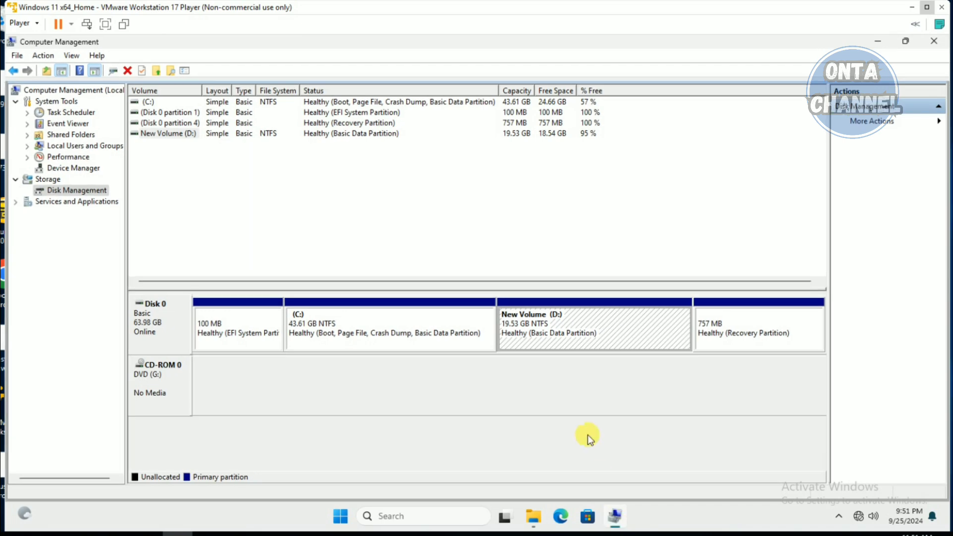